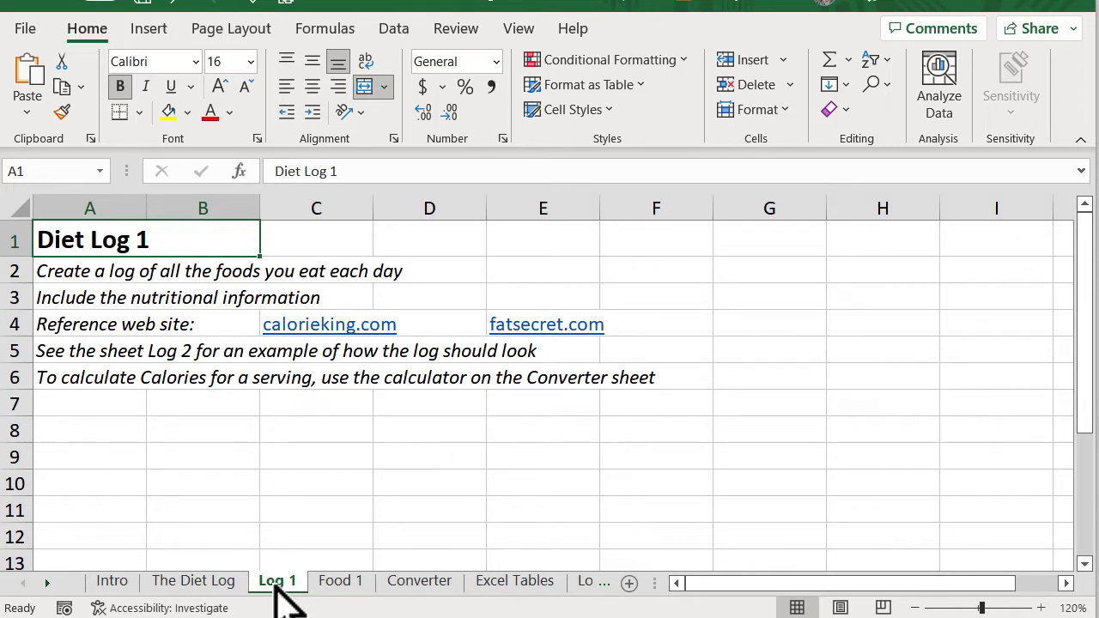
# Step: Enter the headings Date, Meal and Quantity in A8:C8 of Log 1
pyautogui.click(90, 324)
pyautogui.click(110, 436)
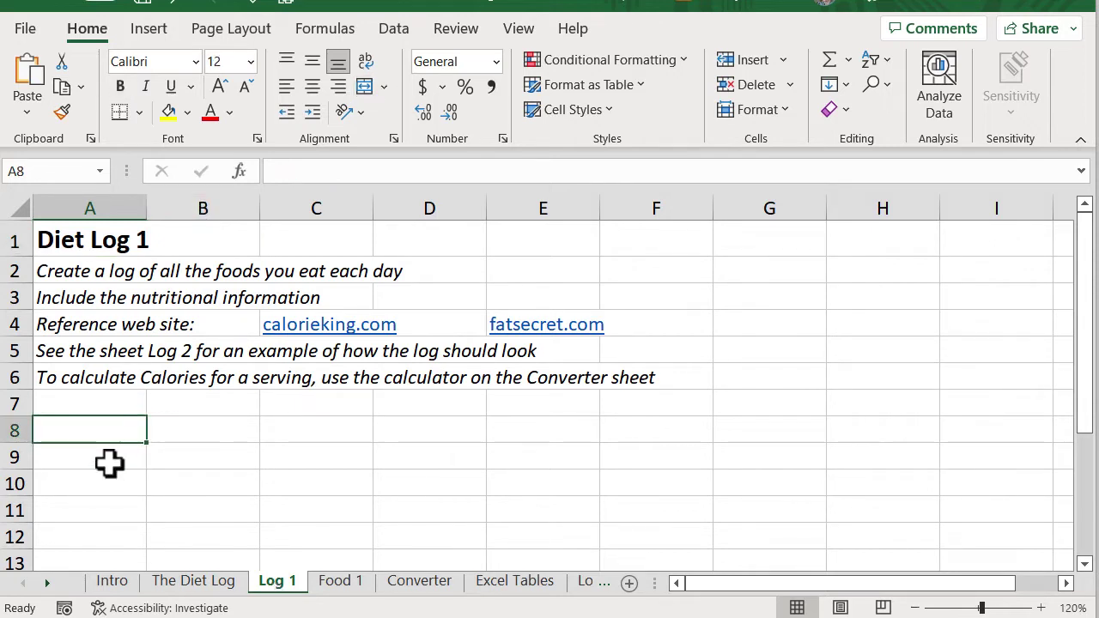
pyautogui.write('Da')
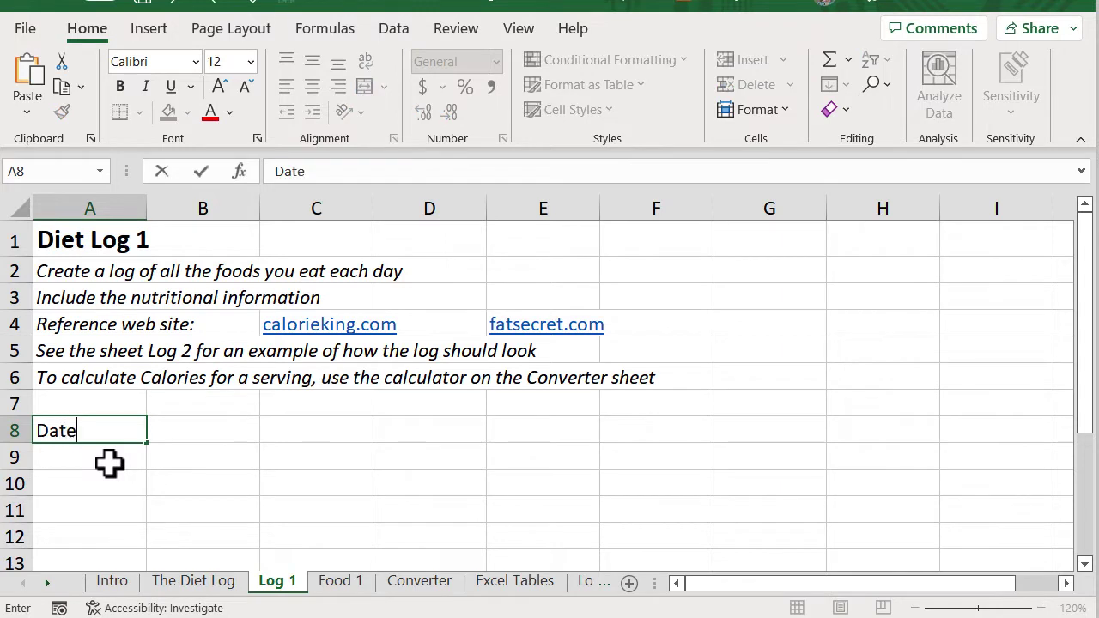
pyautogui.write('te')
pyautogui.press('Tab')
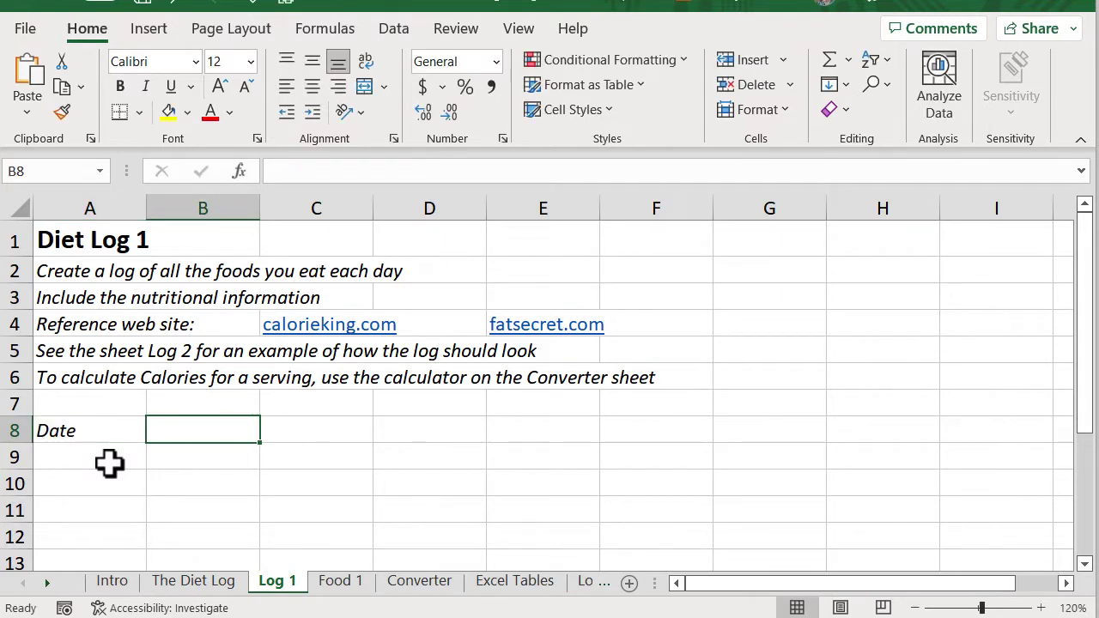
pyautogui.write('Meal')
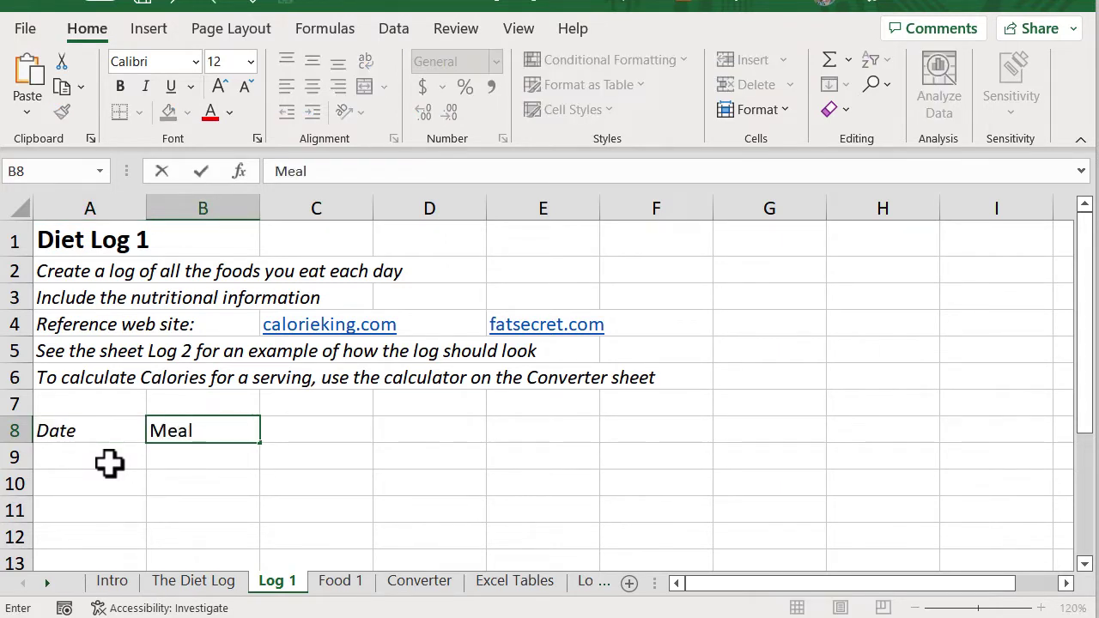
pyautogui.press('Tab')
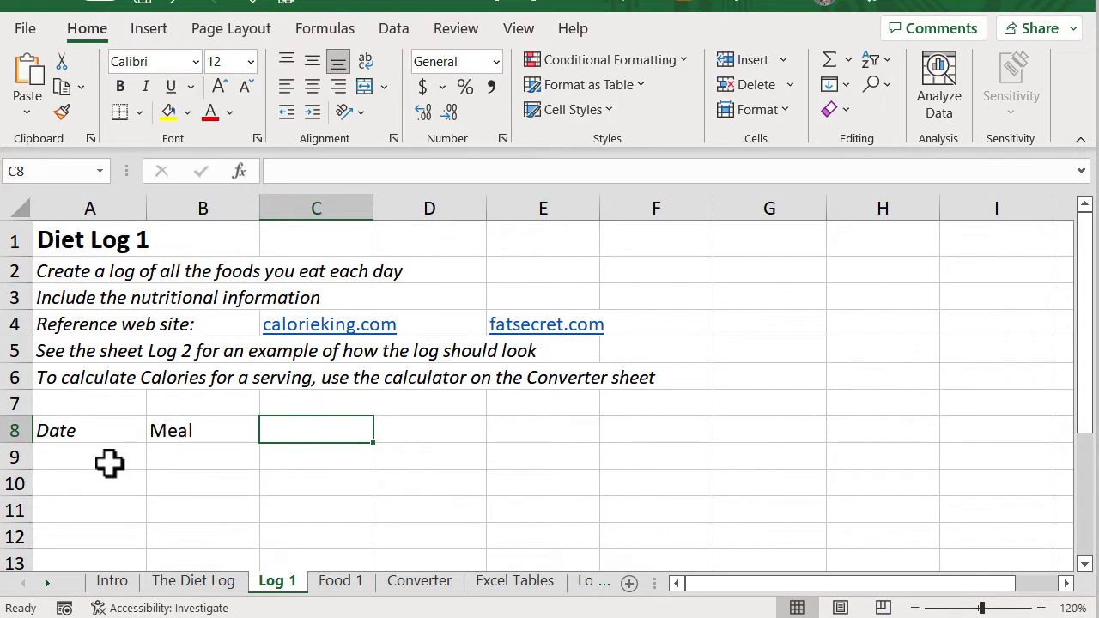
pyautogui.write('Quantity')
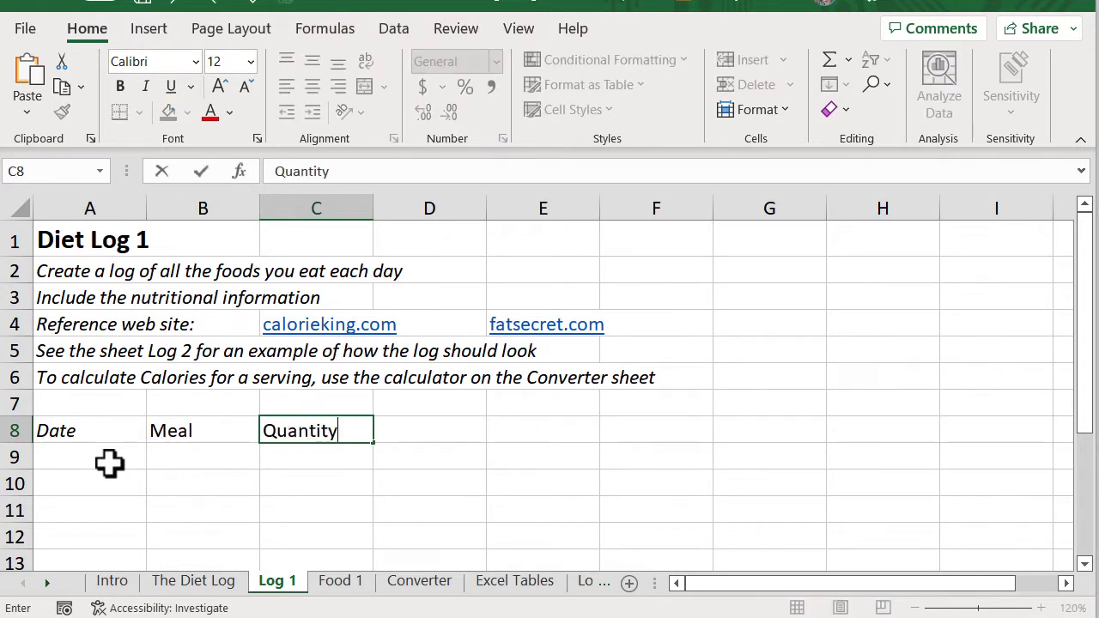
pyautogui.press('Tab')
# Step: Complete row 8 with the headings Unit, Item, Calories and Carbs
pyautogui.write('Unit')
pyautogui.press('Tab')
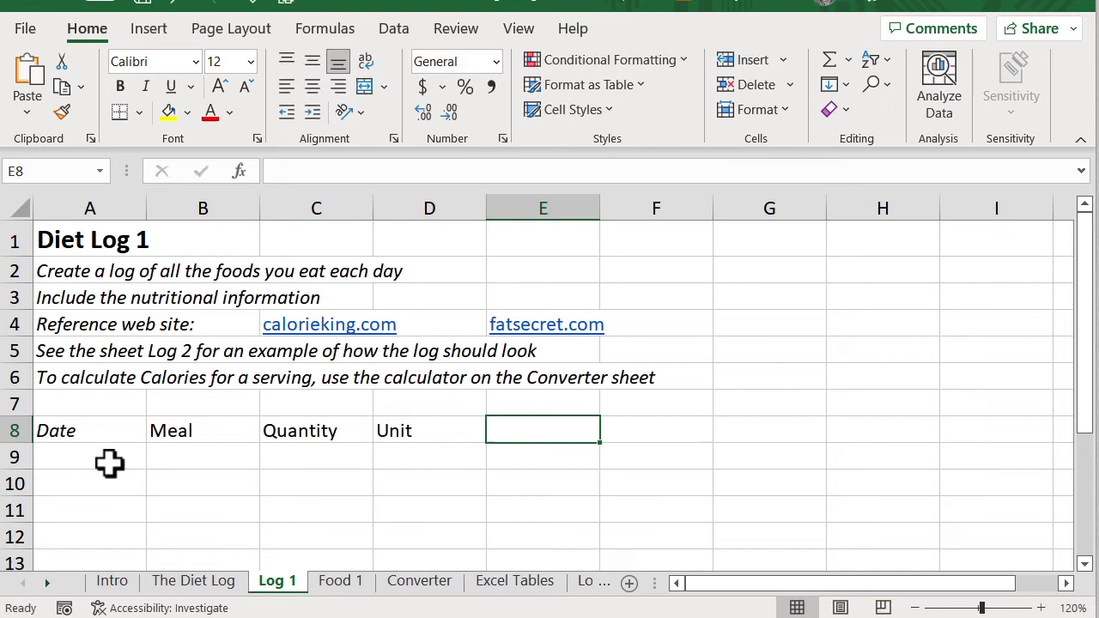
pyautogui.write('Item')
pyautogui.press('Tab')
pyautogui.write('Cal')
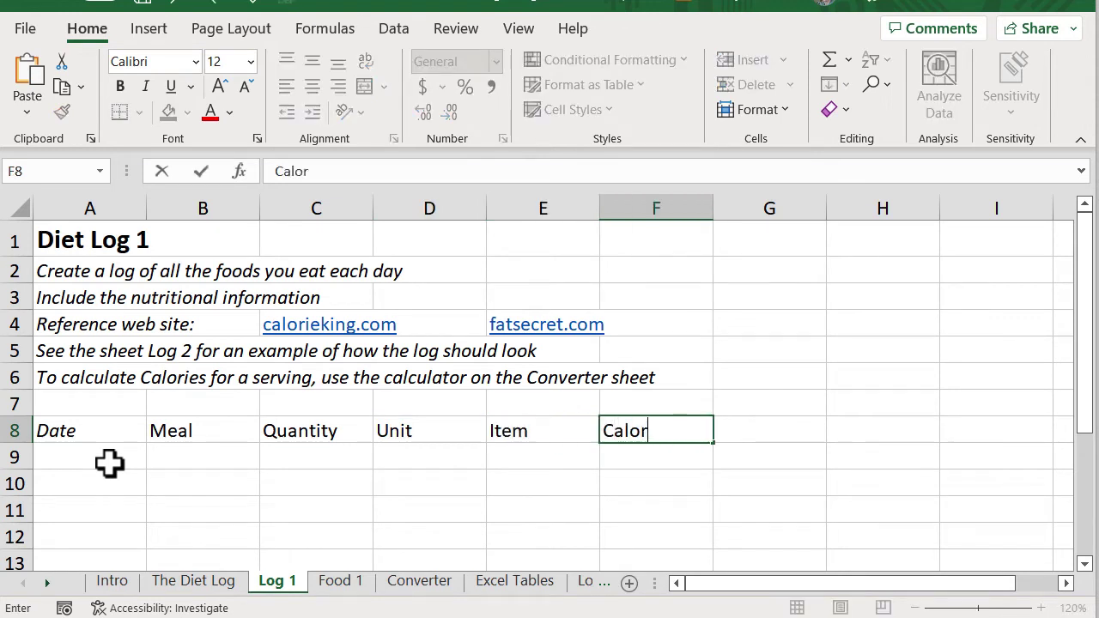
pyautogui.press('Tab')
pyautogui.write('Carb')
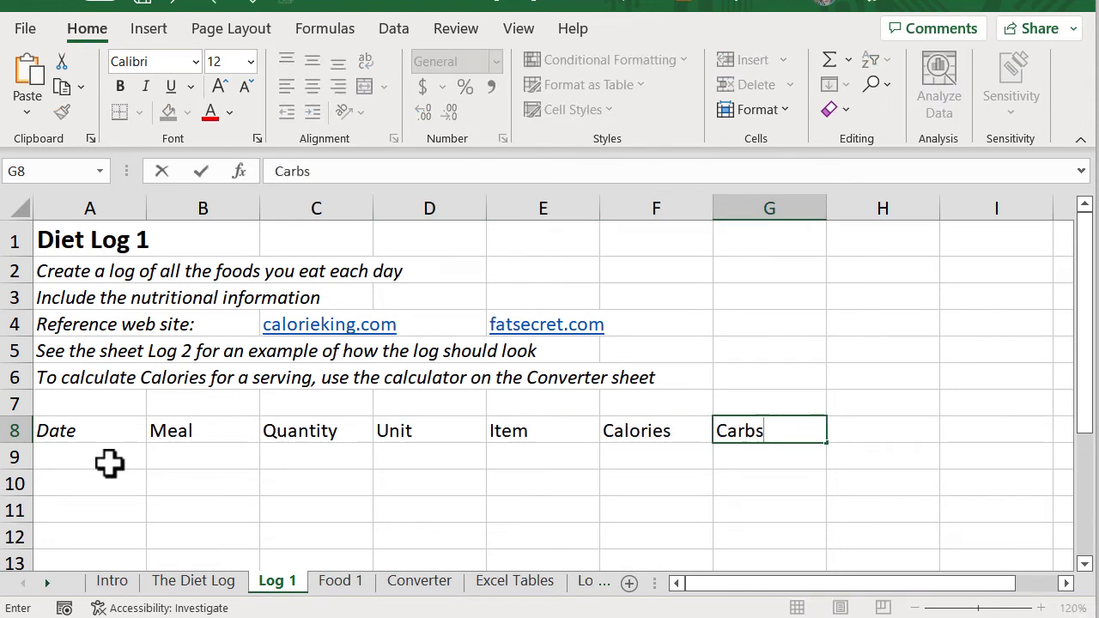
pyautogui.click(109, 464)
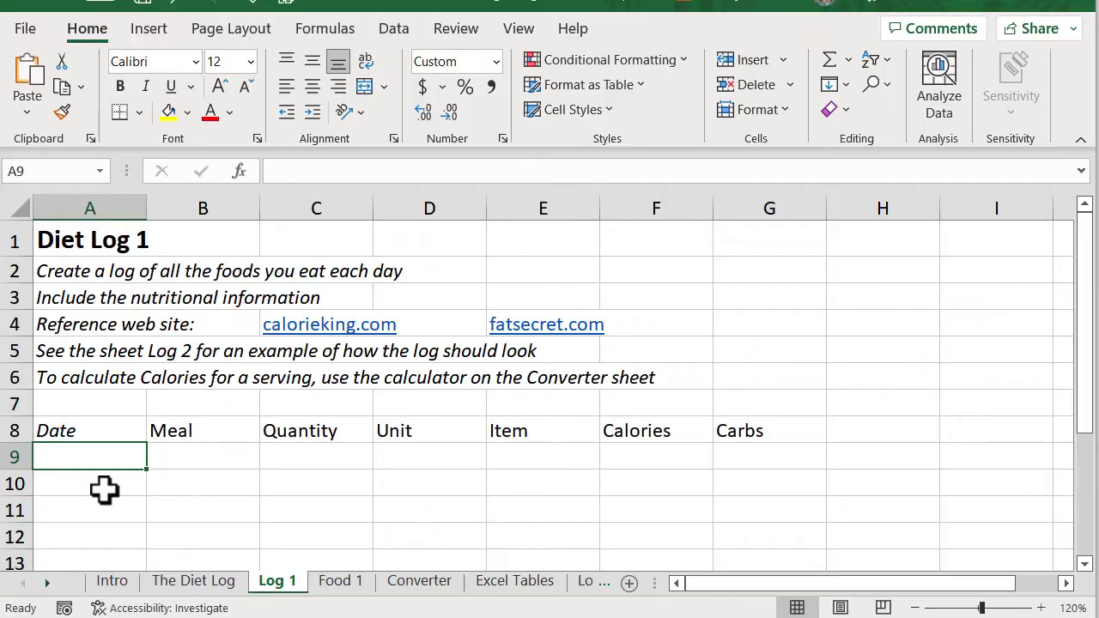
# Step: Fill row 9 with 1-Jan, Breakfast, 4, oz and Orange juice
pyautogui.write('1-Jan')
pyautogui.press('Tab')
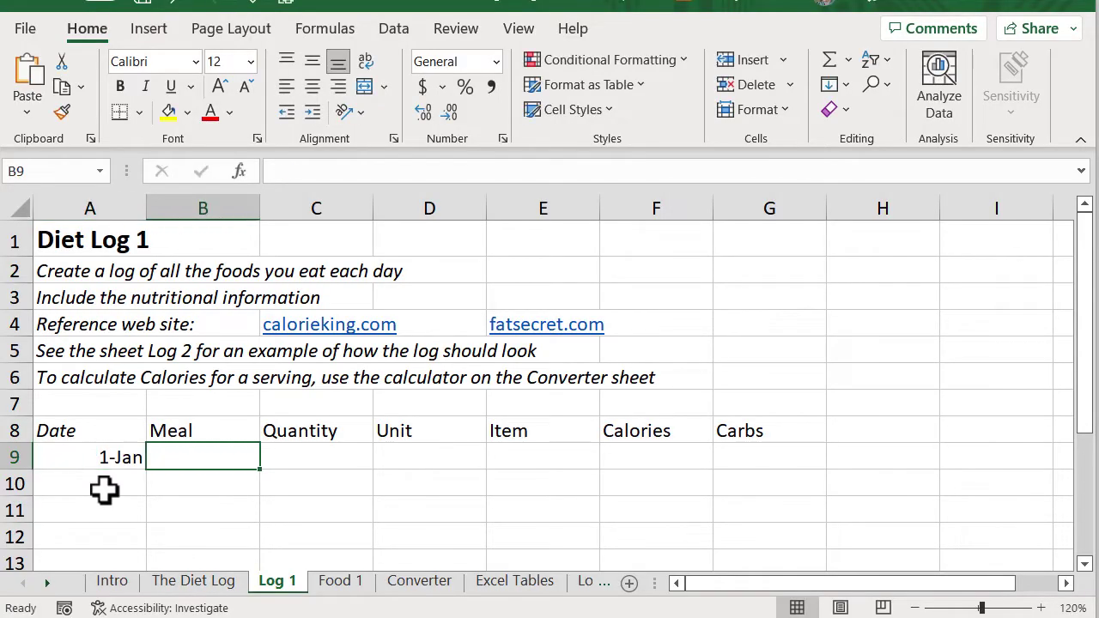
pyautogui.write('Brea')
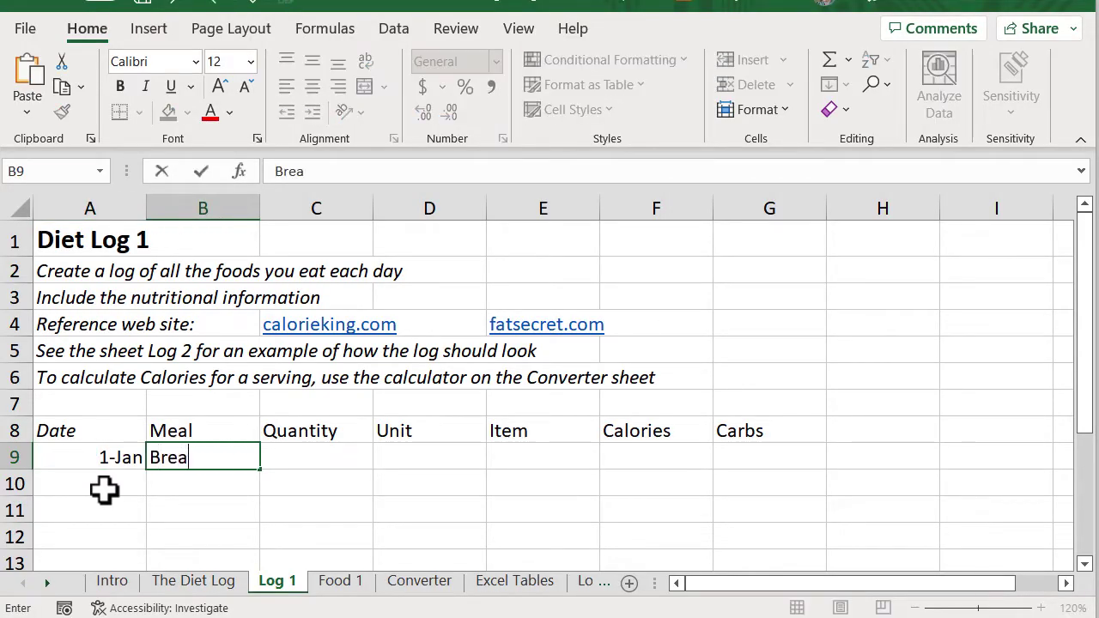
pyautogui.write('kfast')
pyautogui.press('Tab')
pyautogui.write('4')
pyautogui.press('Tab')
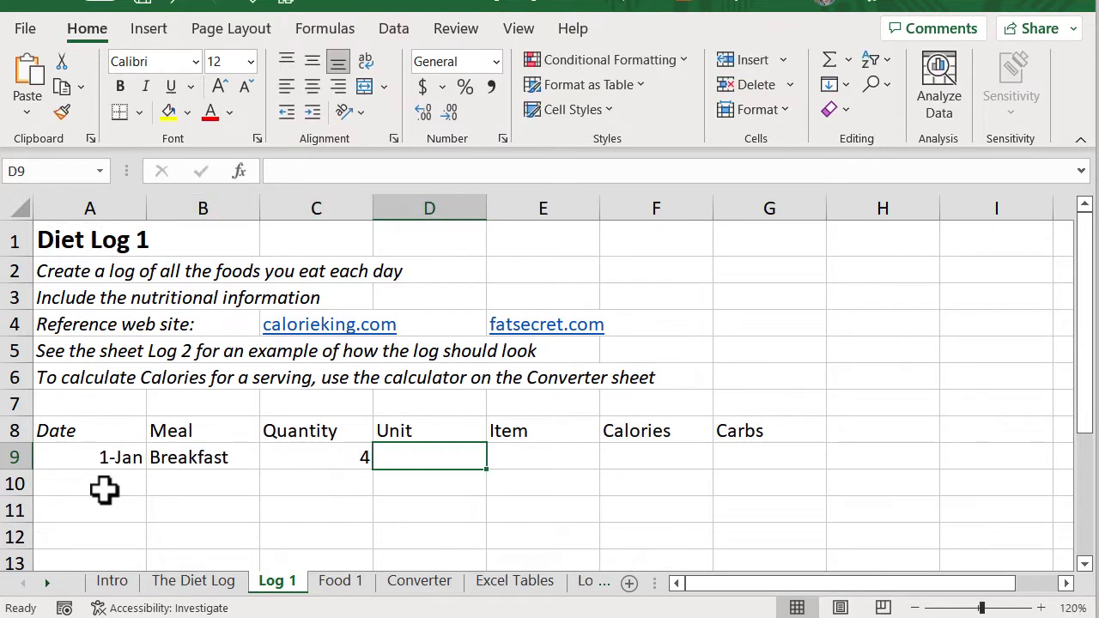
pyautogui.write('oz')
pyautogui.press('Tab')
pyautogui.write('O')
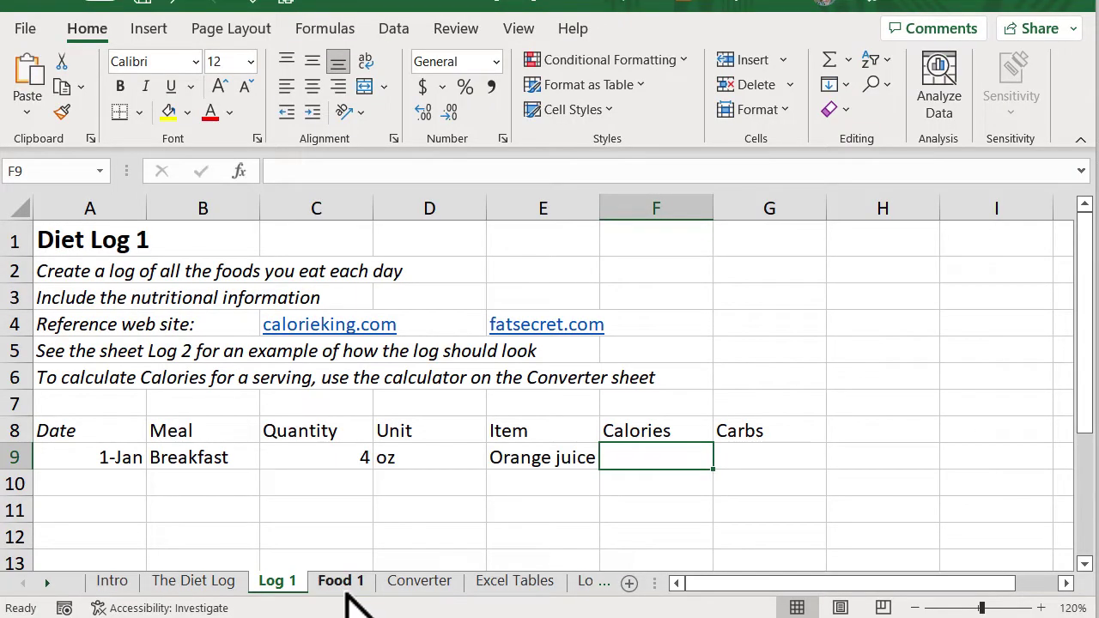
# Step: Look up fresh orange juice on CalorieKing per fl. oz: 14 calories, 3.2 g carbs
pyautogui.click(344, 338)
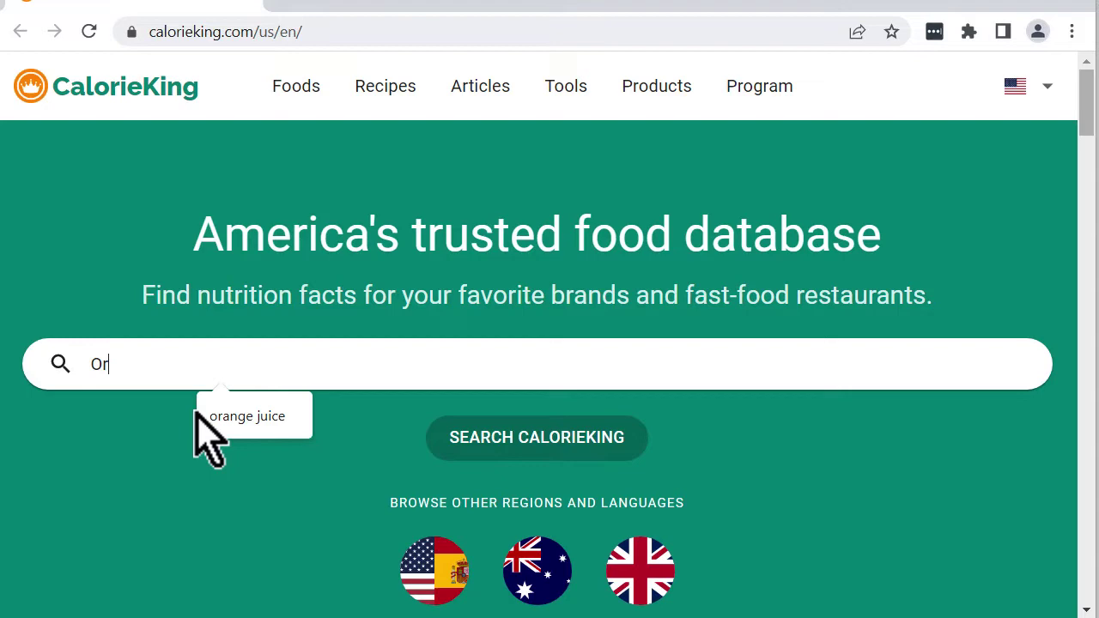
pyautogui.press('Return')
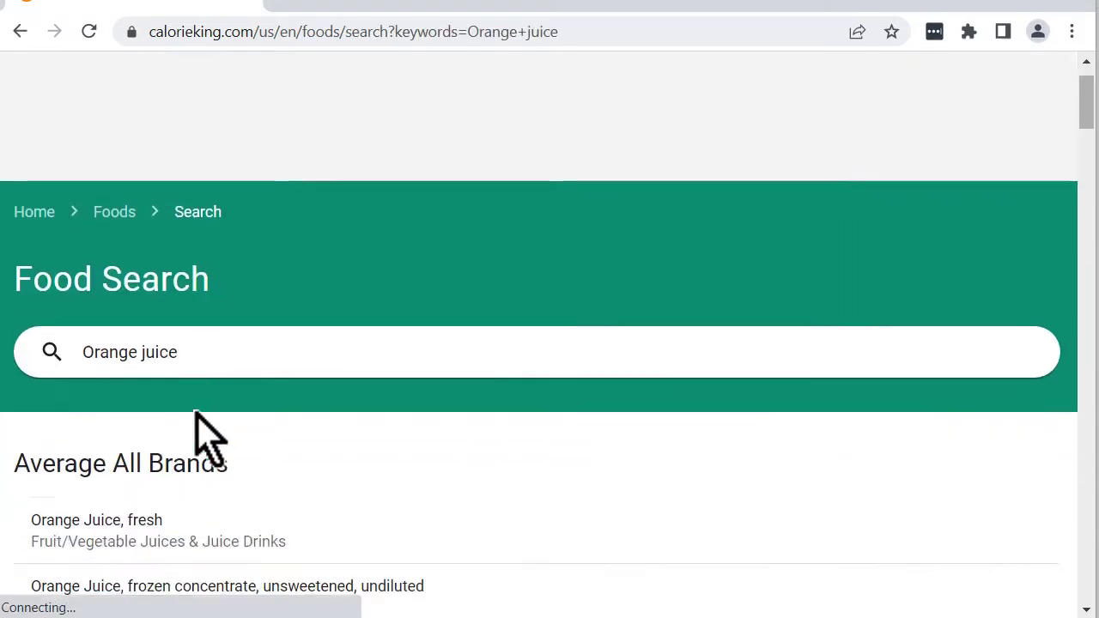
pyautogui.scroll(-9, 196, 412)
pyautogui.scroll(-8, 196, 414)
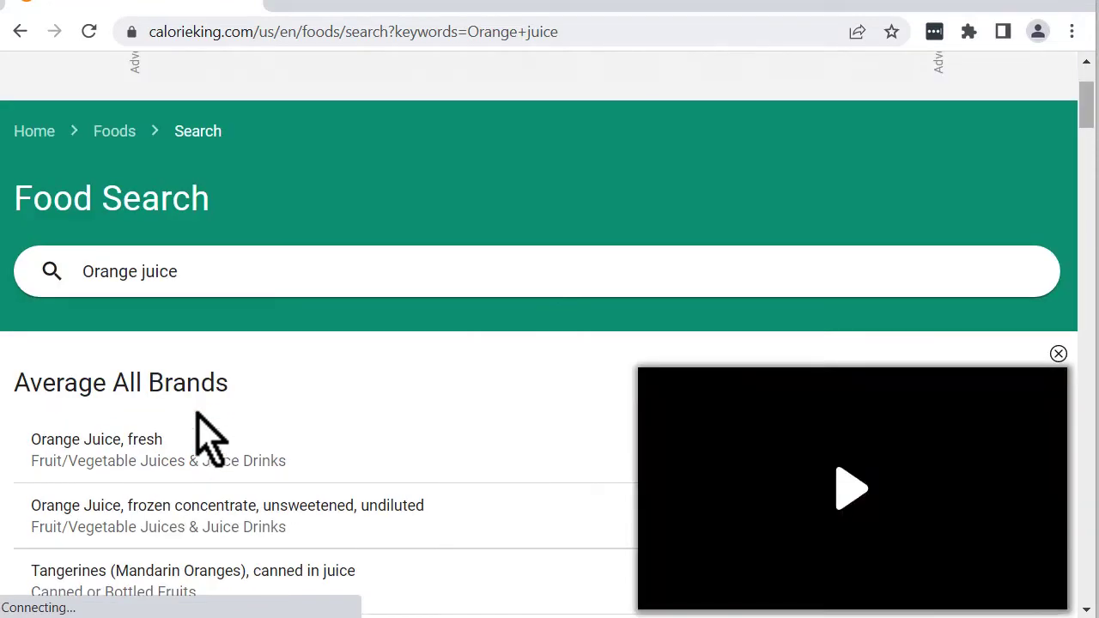
pyautogui.click(153, 464)
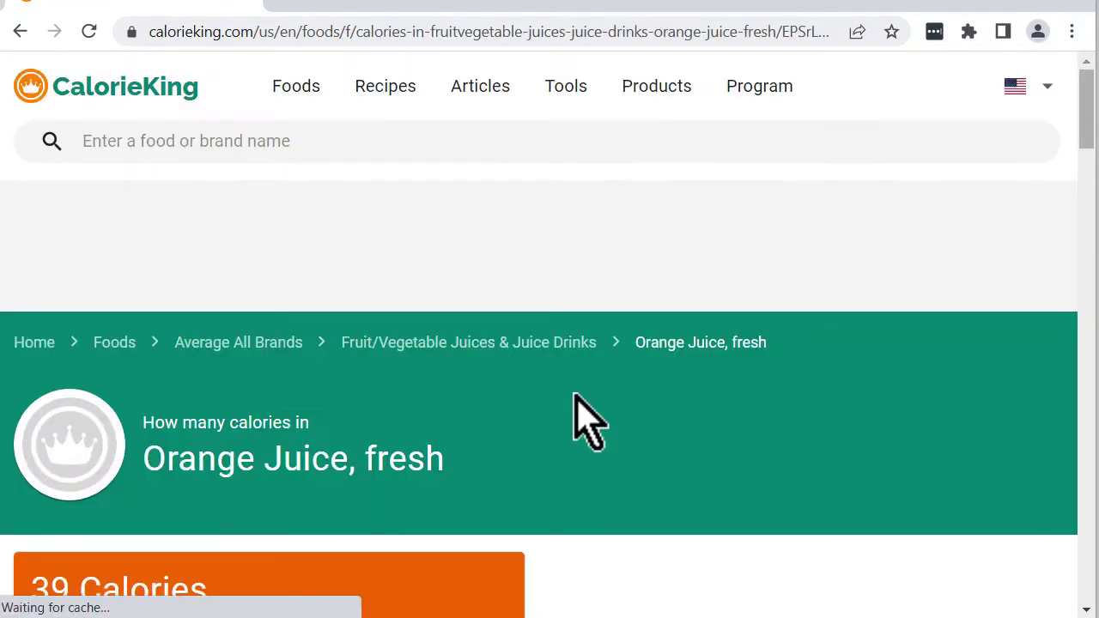
pyautogui.scroll(-4, 572, 421)
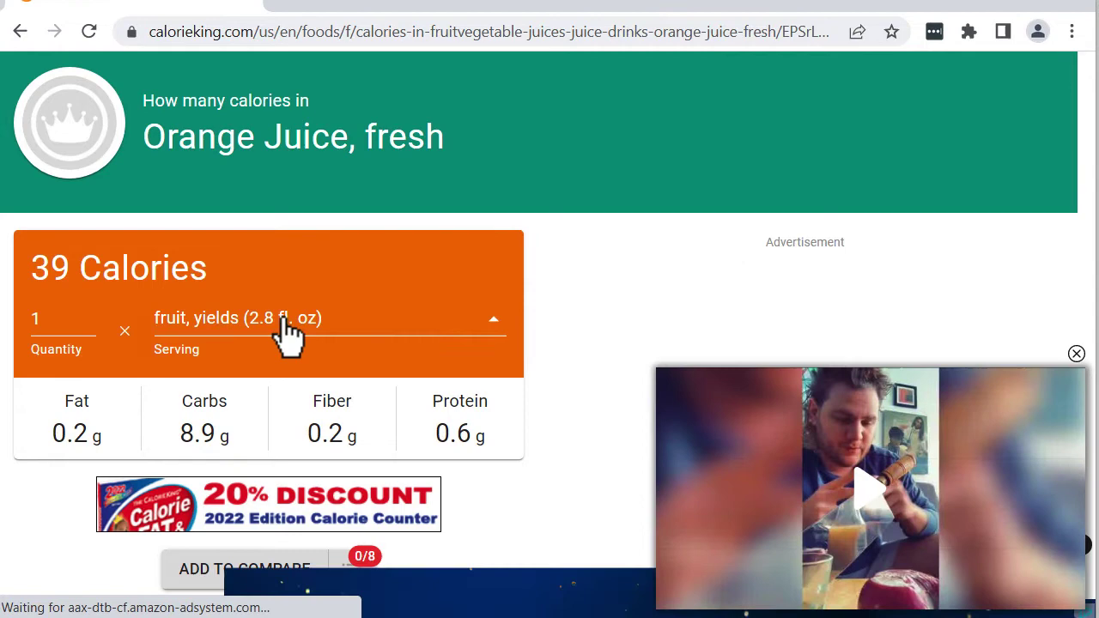
pyautogui.click(290, 331)
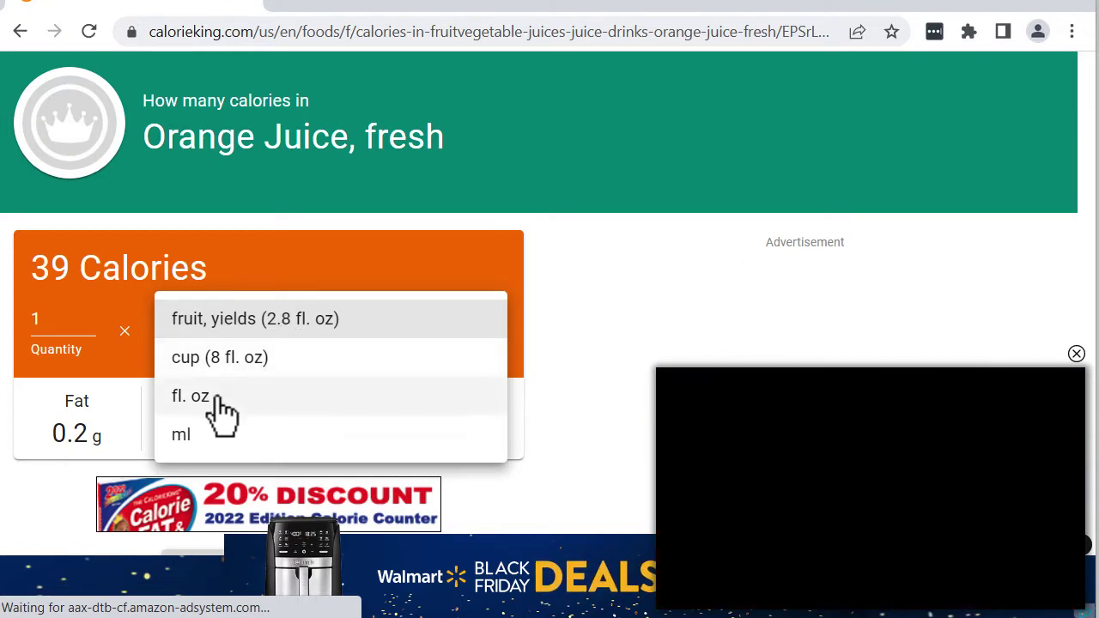
pyautogui.click(217, 402)
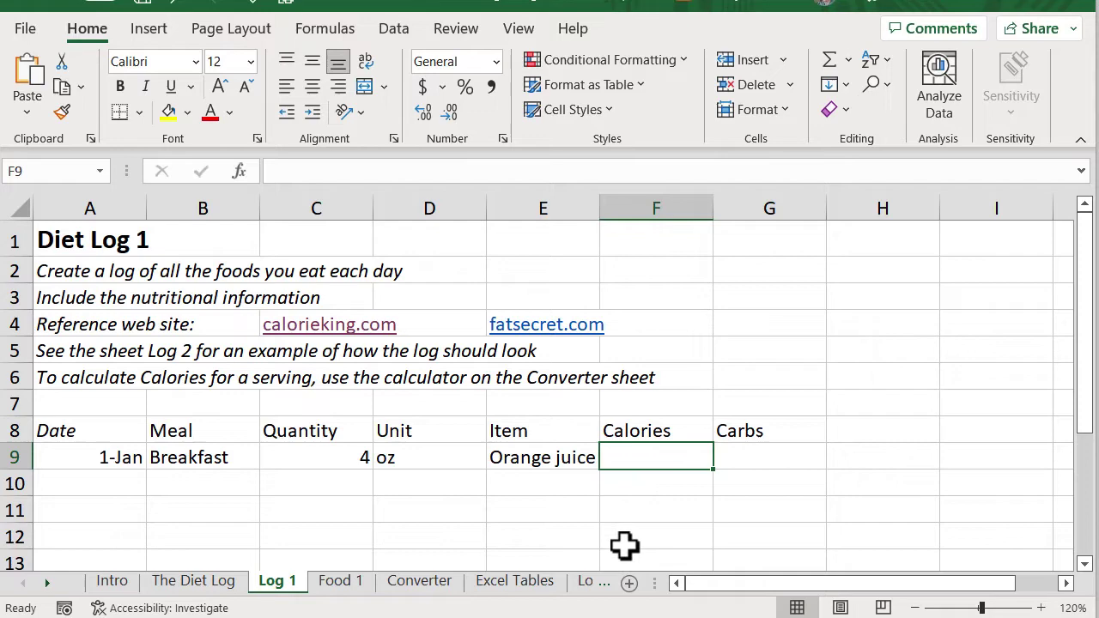
# Step: On the Converter sheet, enter 1 unit, 14 calories, 3.2 carbs, and 4 meal units
pyautogui.click(438, 584)
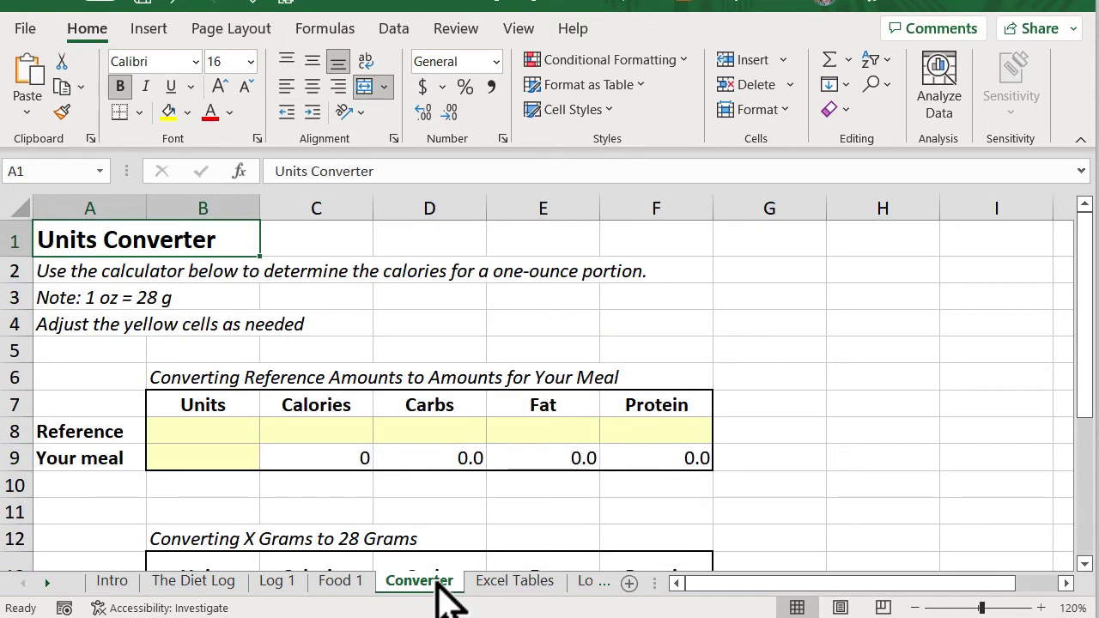
pyautogui.click(226, 432)
pyautogui.write('1')
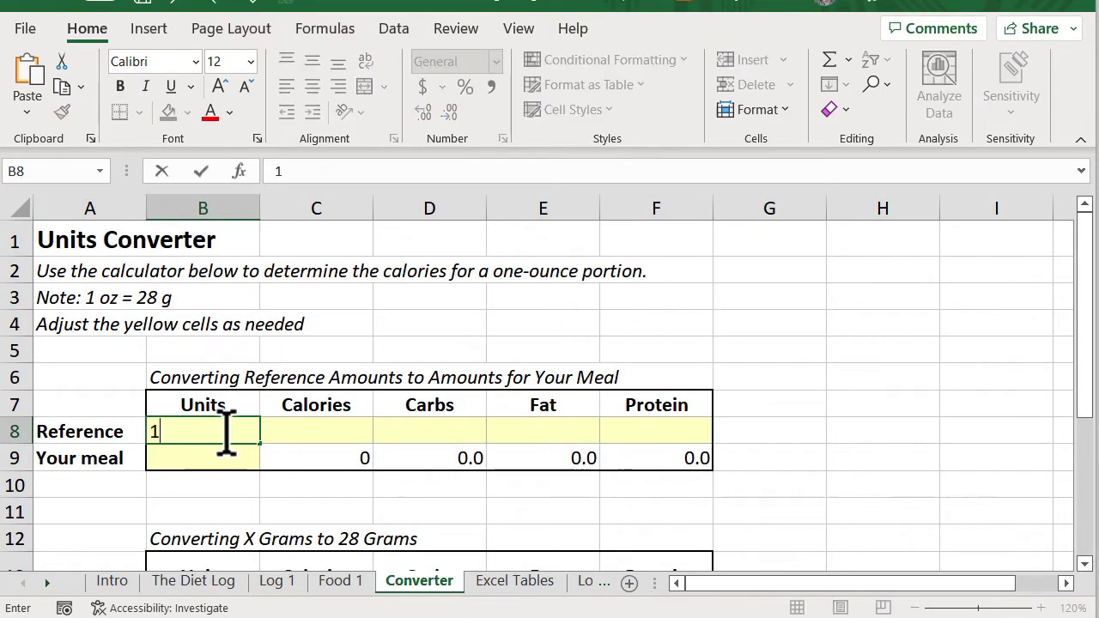
pyautogui.press('Tab')
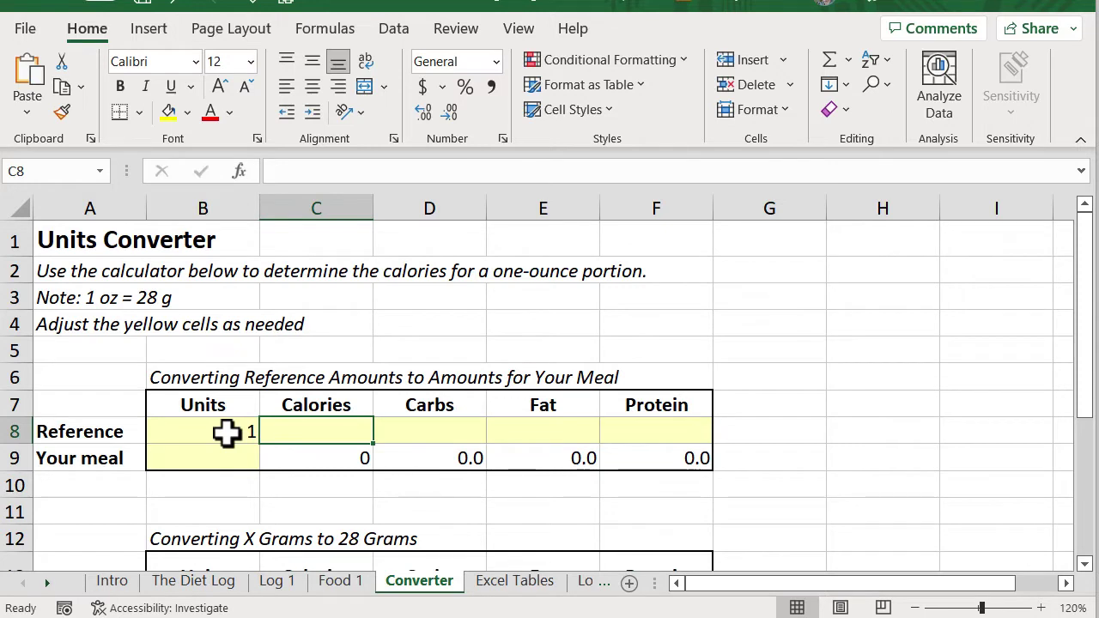
pyautogui.write('14')
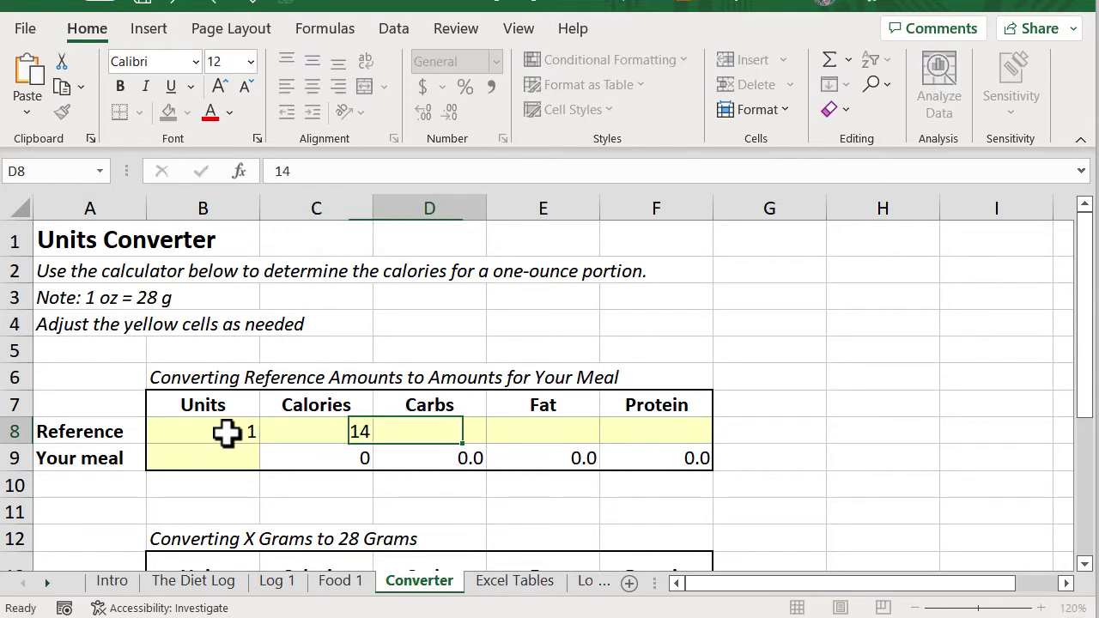
pyautogui.write('3.2')
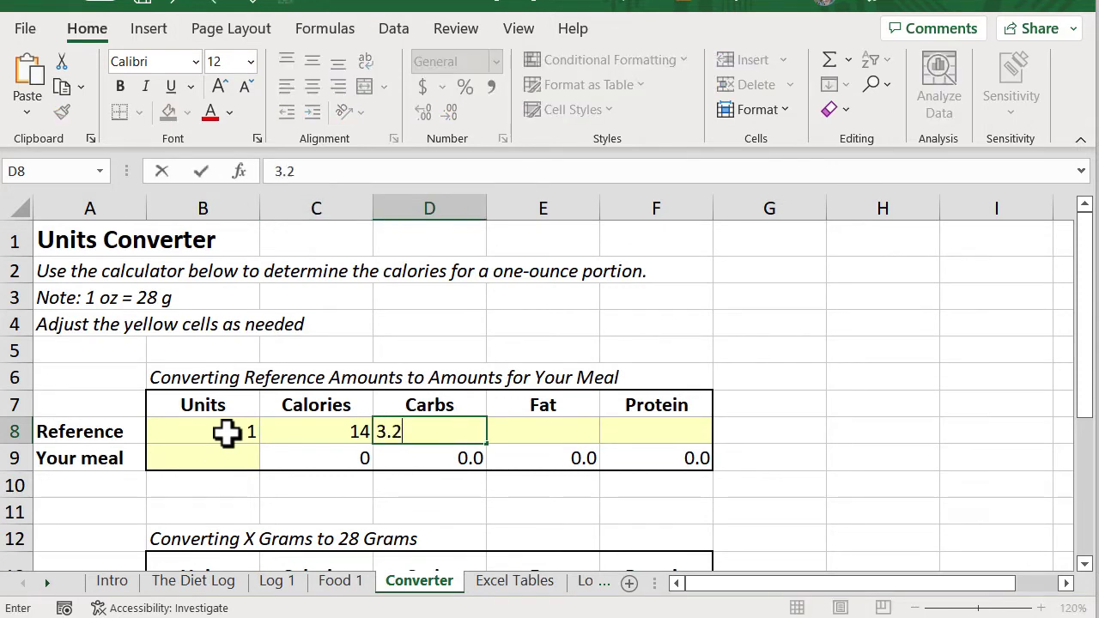
pyautogui.click(214, 452)
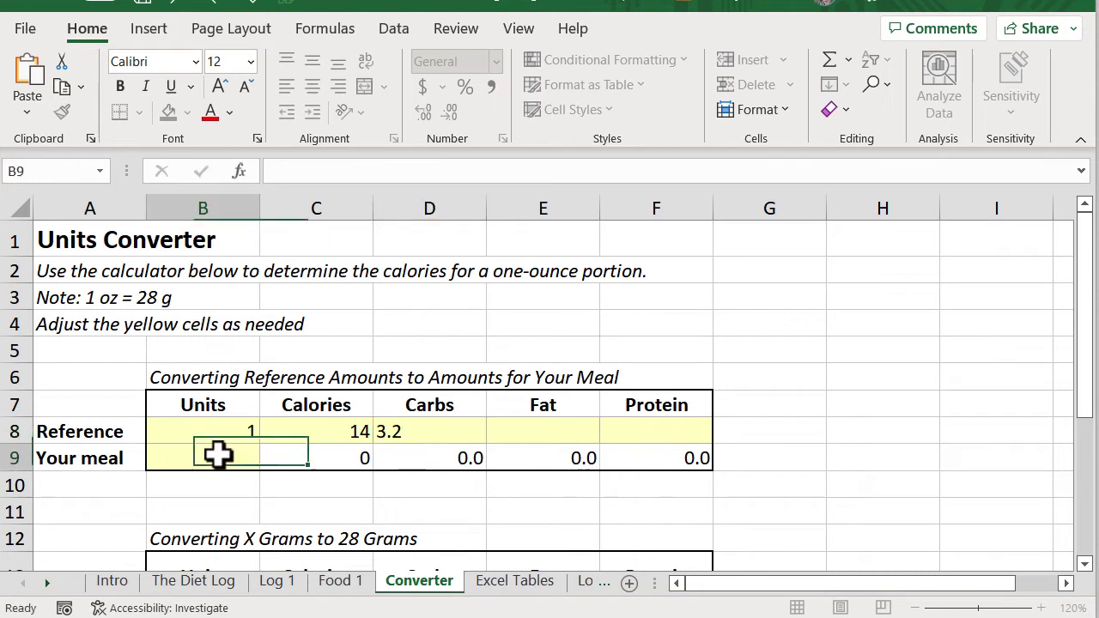
pyautogui.write('4')
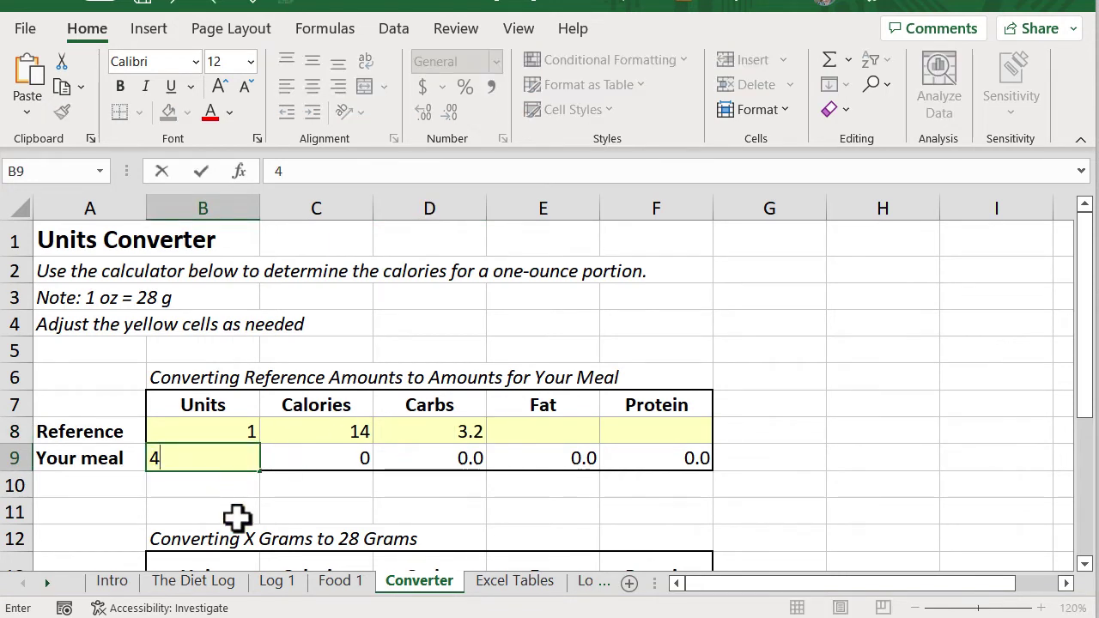
pyautogui.press('Return')
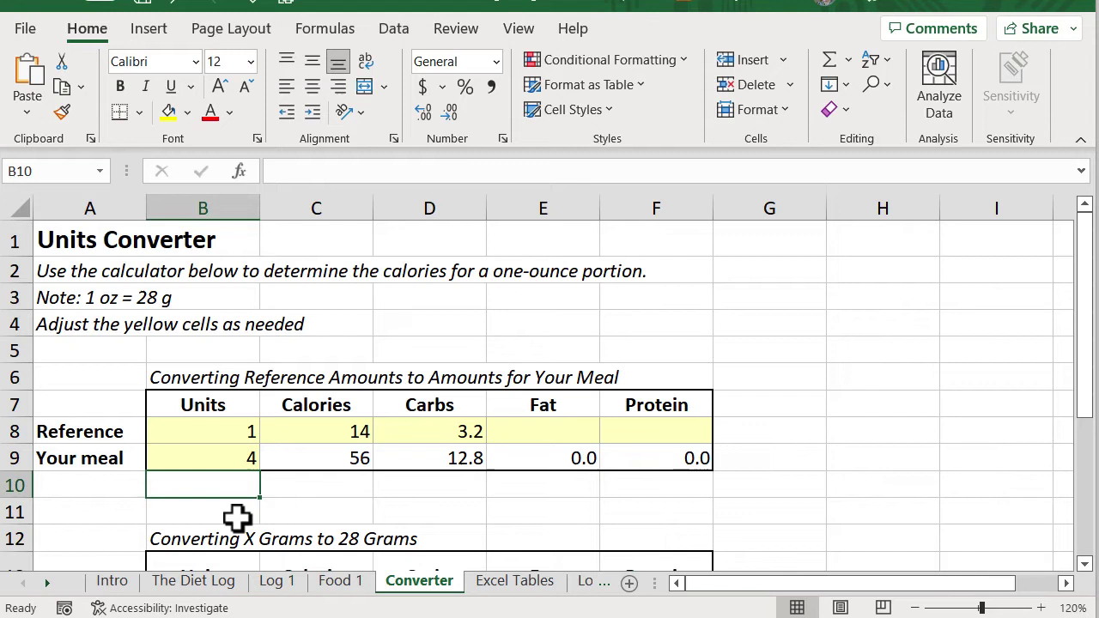
# Step: Copy the resulting 56 calories and 12.8 carbs and return to Log 1
pyautogui.moveTo(326, 456); pyautogui.dragTo(418, 457)
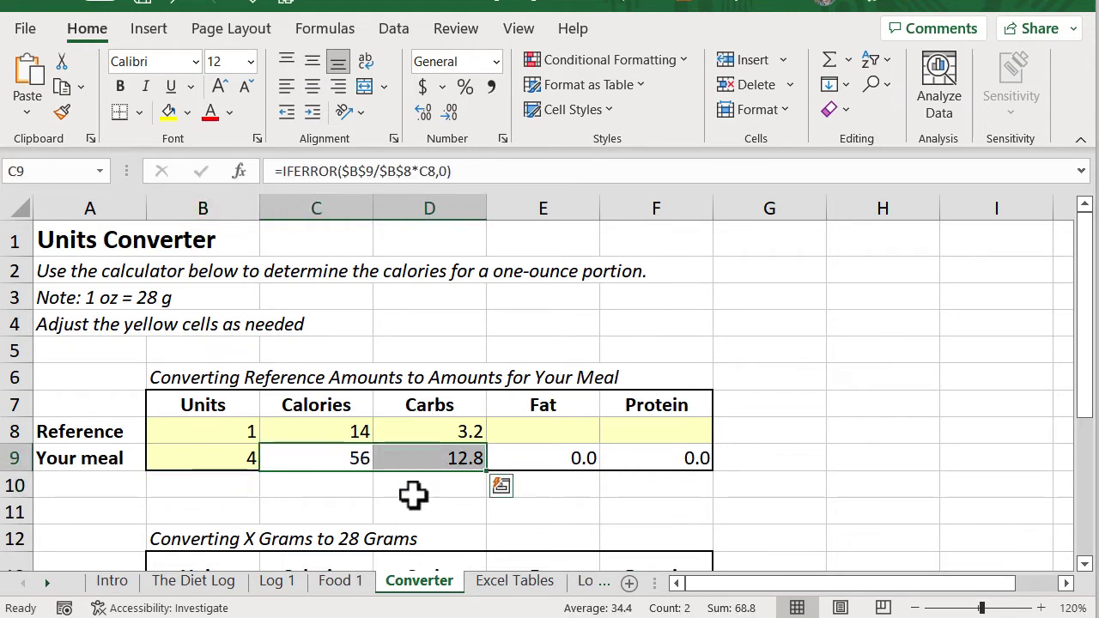
pyautogui.hotkey('ctrl', 'c')
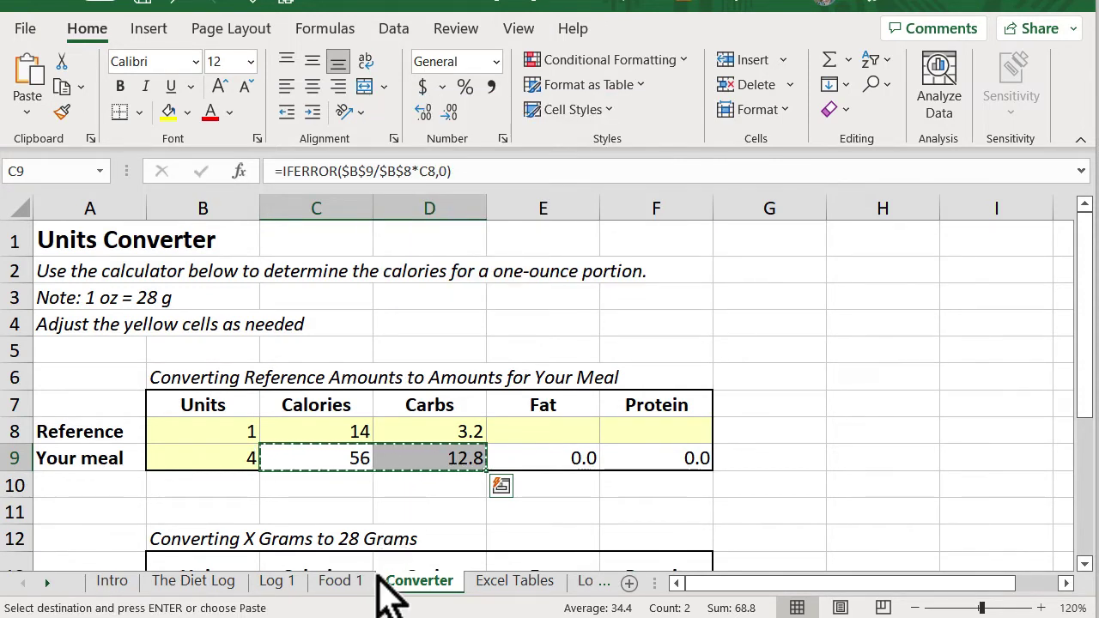
pyautogui.click(277, 581)
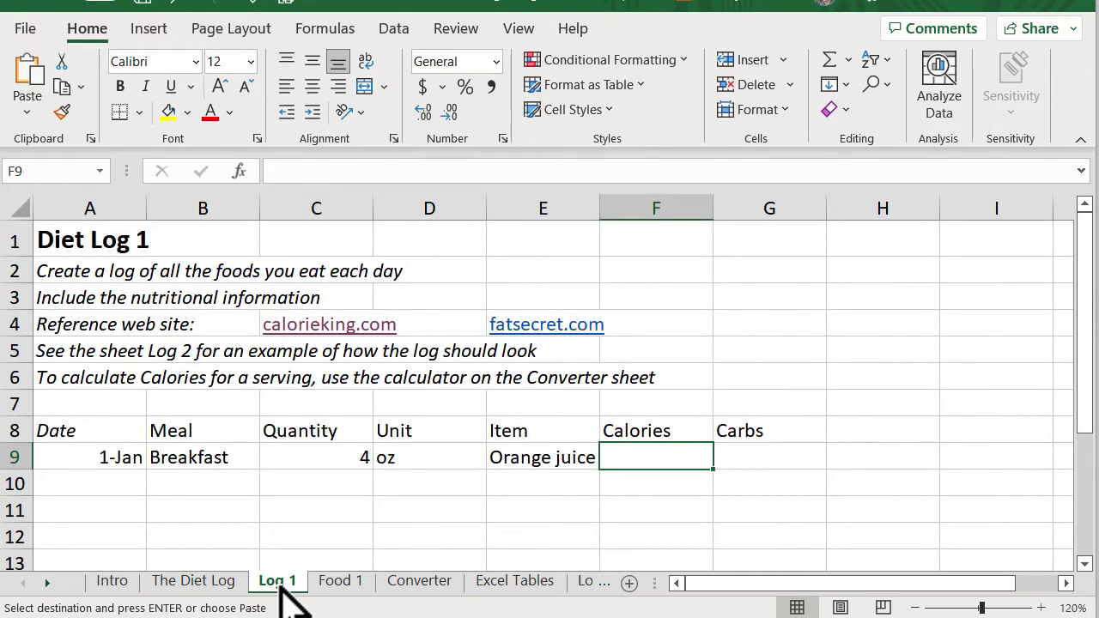
# Step: Paste 56 calories and 12.8 carbs into orange juice's row as plain values
pyautogui.hotkey('ctrl', 'v')
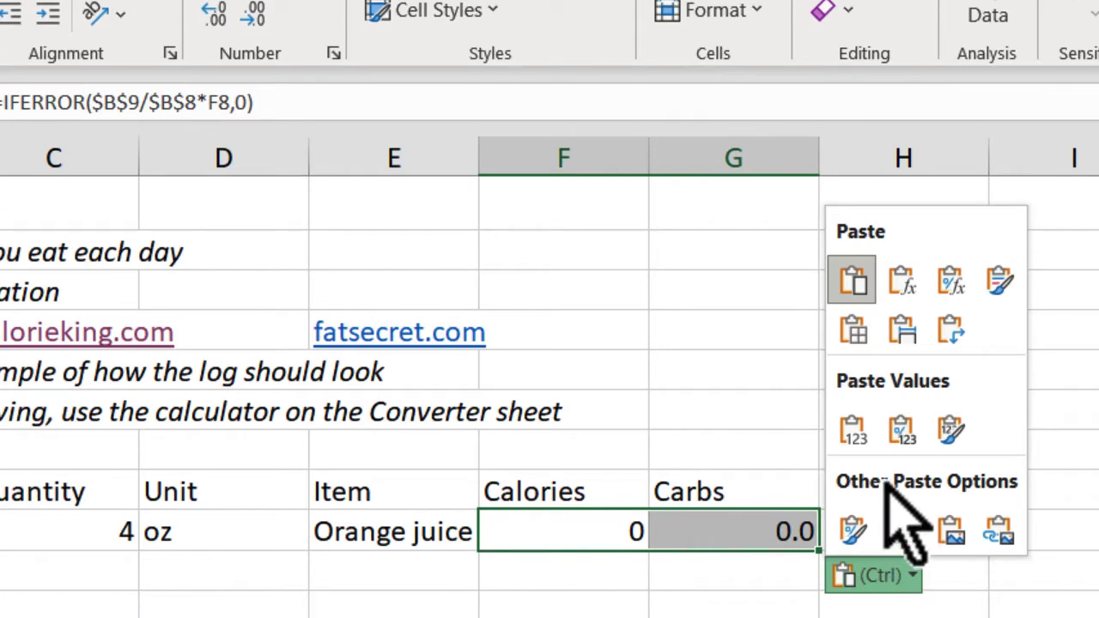
pyautogui.click(853, 429)
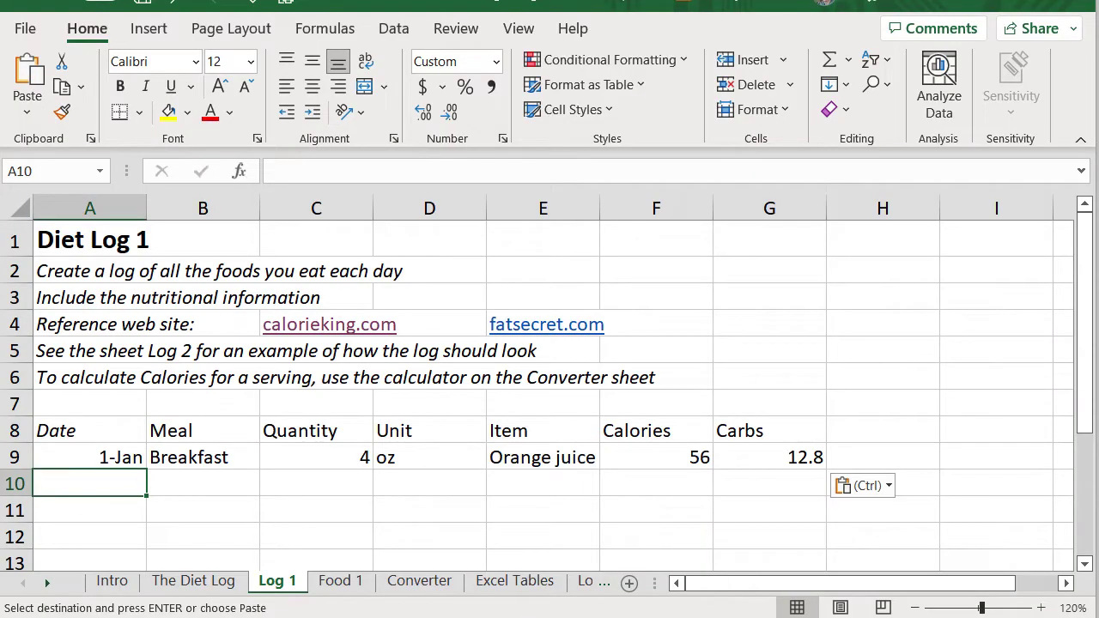
pyautogui.click(202, 483)
# Step: Start row 10 with quantity 1, unit oz, and item Granola
pyautogui.click(316, 483)
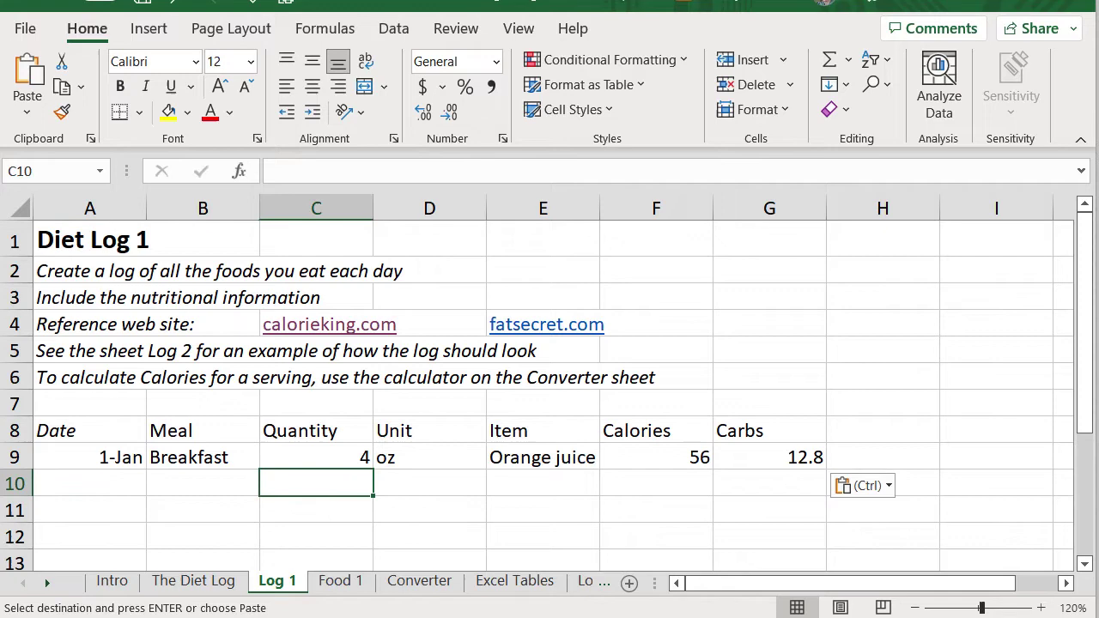
pyautogui.write('1')
pyautogui.press('Tab')
pyautogui.write('o')
pyautogui.press('Tab')
pyautogui.write('Gran')
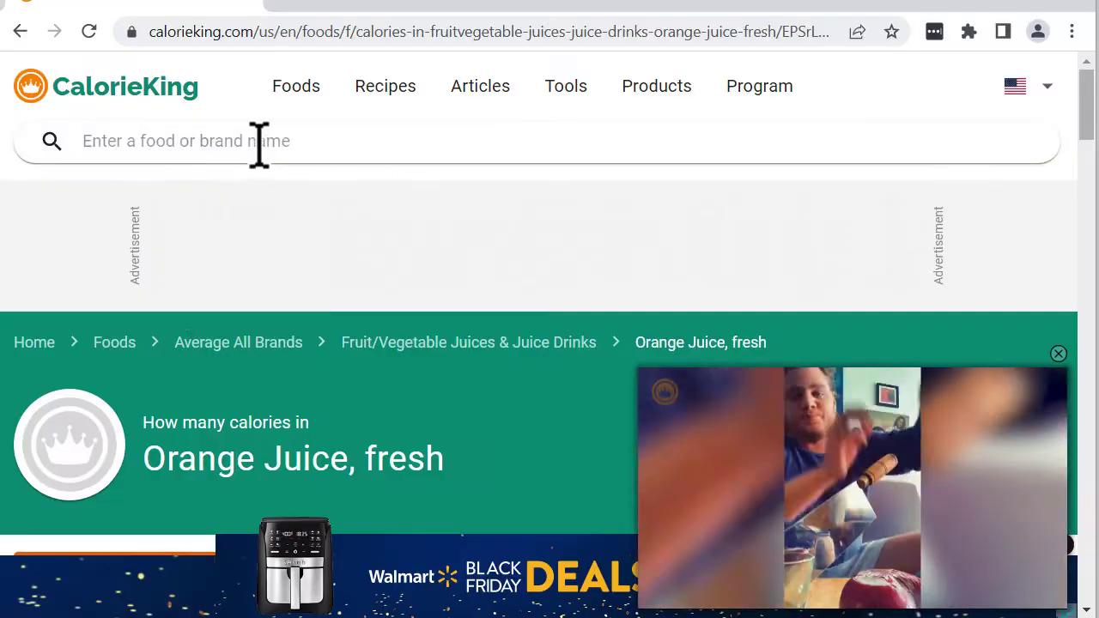
# Step: Search CalorieKing for 'Granola cereal' and show homemade granola per oz: 139 calories, 15 g carbs
pyautogui.click(257, 140)
pyautogui.write('Granola cereal')
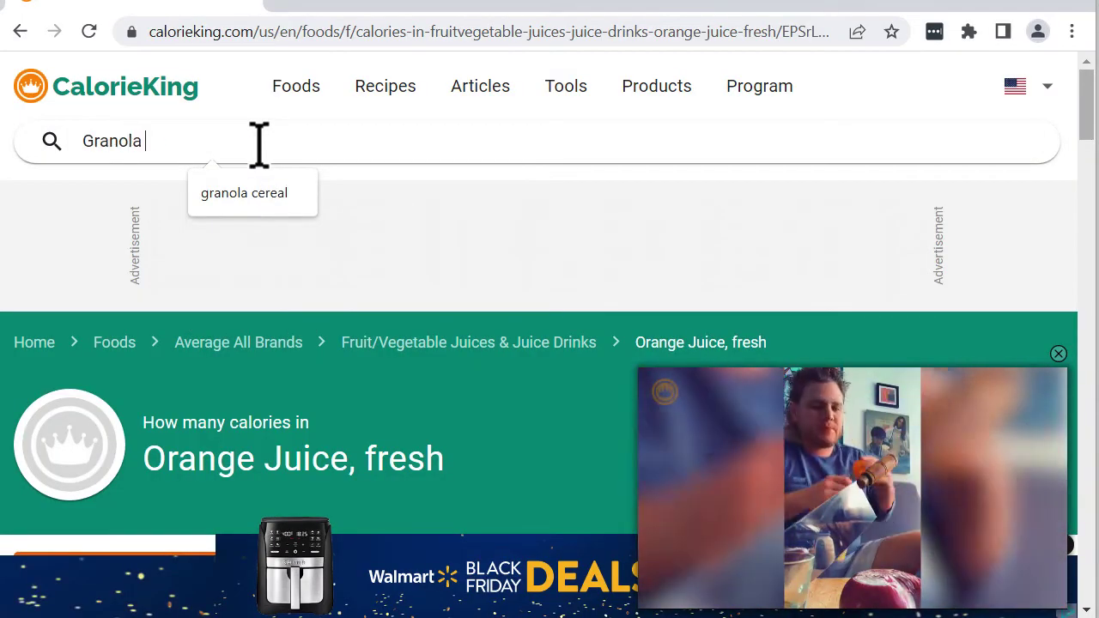
pyautogui.press('Return')
pyautogui.click(158, 380)
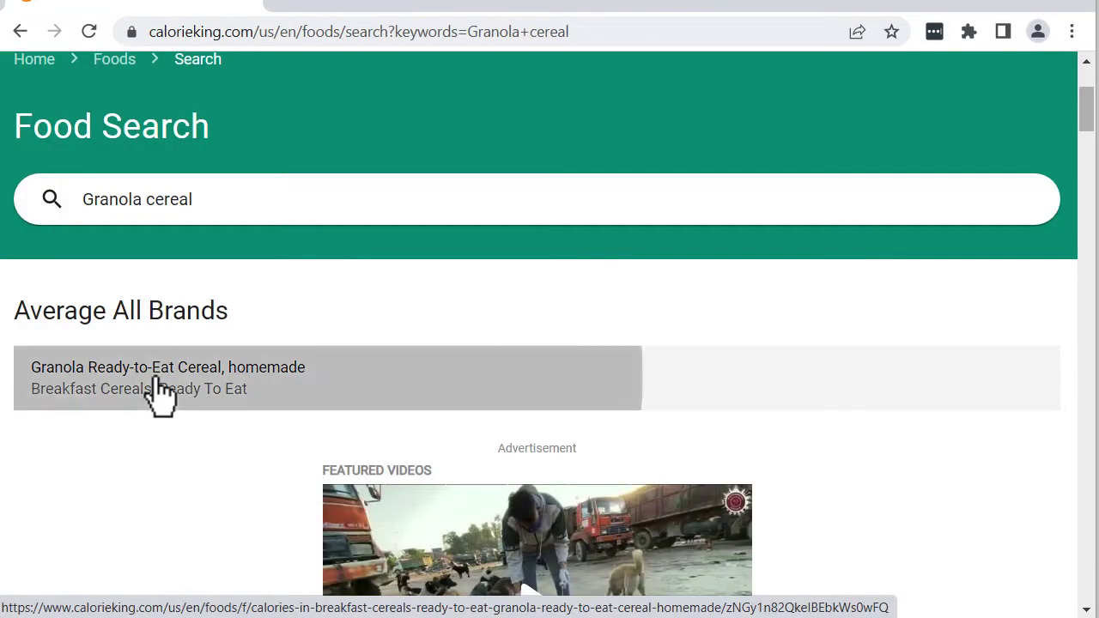
pyautogui.click(199, 327)
pyautogui.click(203, 358)
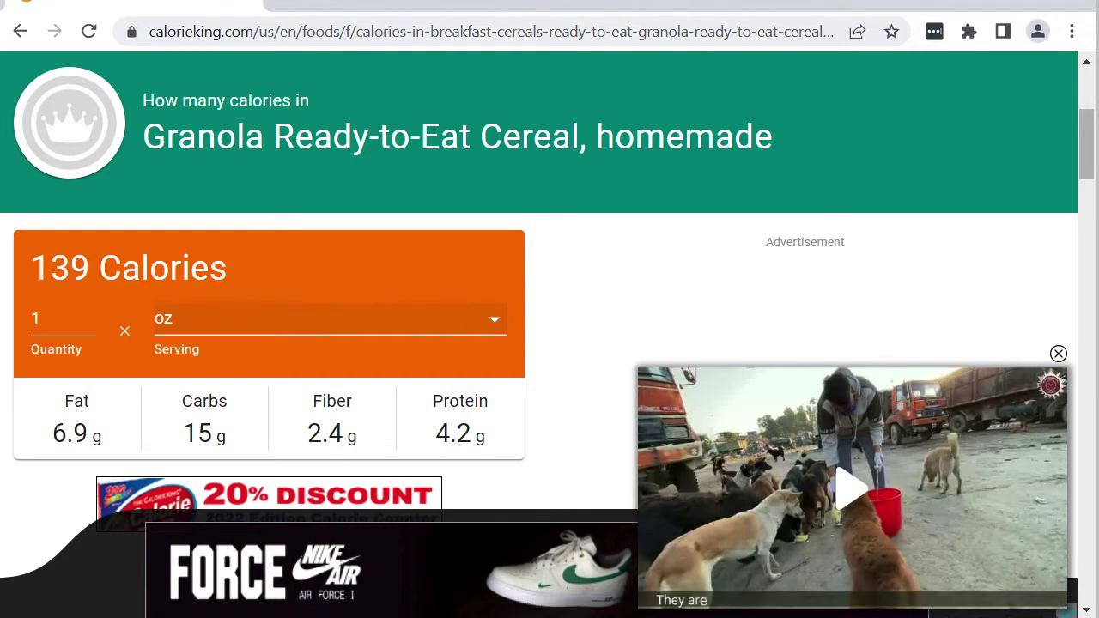
pyautogui.hotkey('alt', 'Tab')
# Step: Enter granola's 139 calories and 15 carbs in row 10, then add Milk in row 11
pyautogui.write('13')
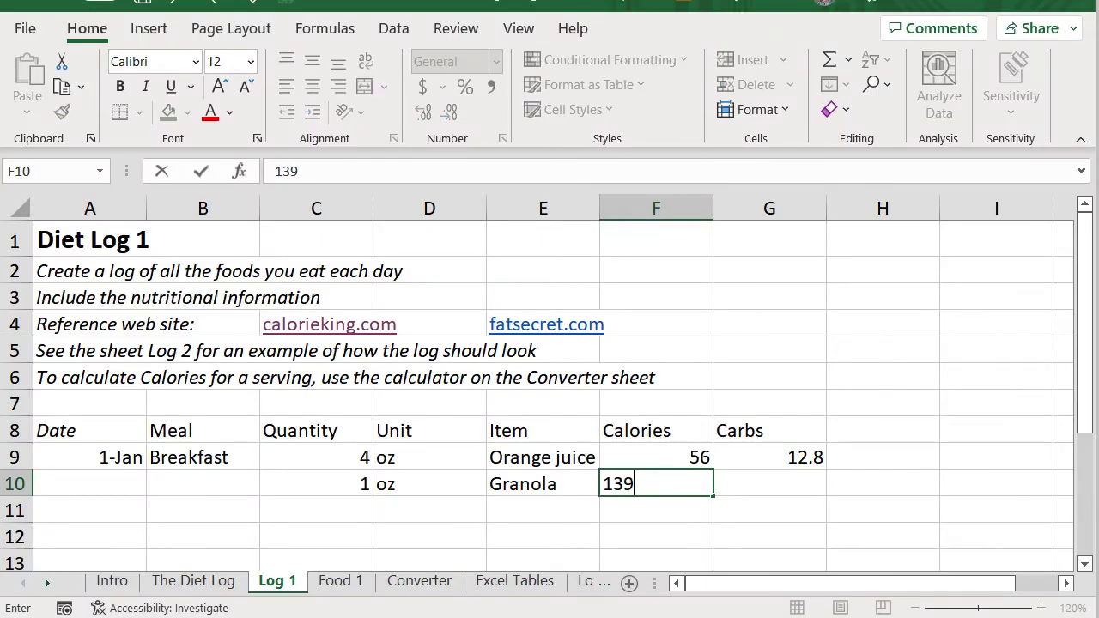
pyautogui.write('9')
pyautogui.press('Tab')
pyautogui.write('15')
pyautogui.press('Return')
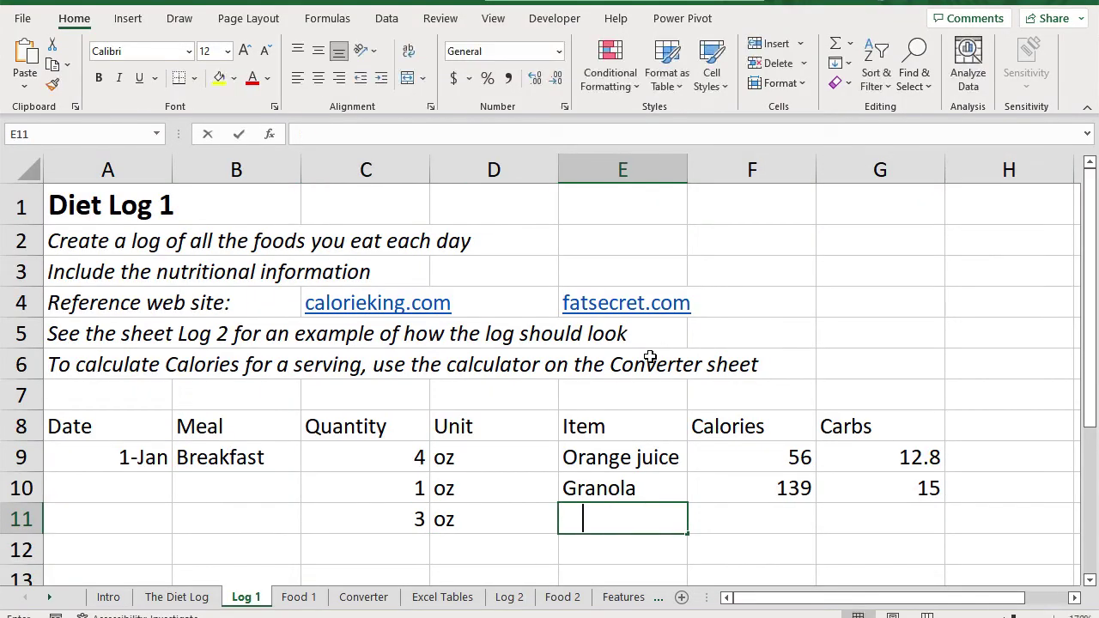
pyautogui.write('Milk')
pyautogui.press('Tab')
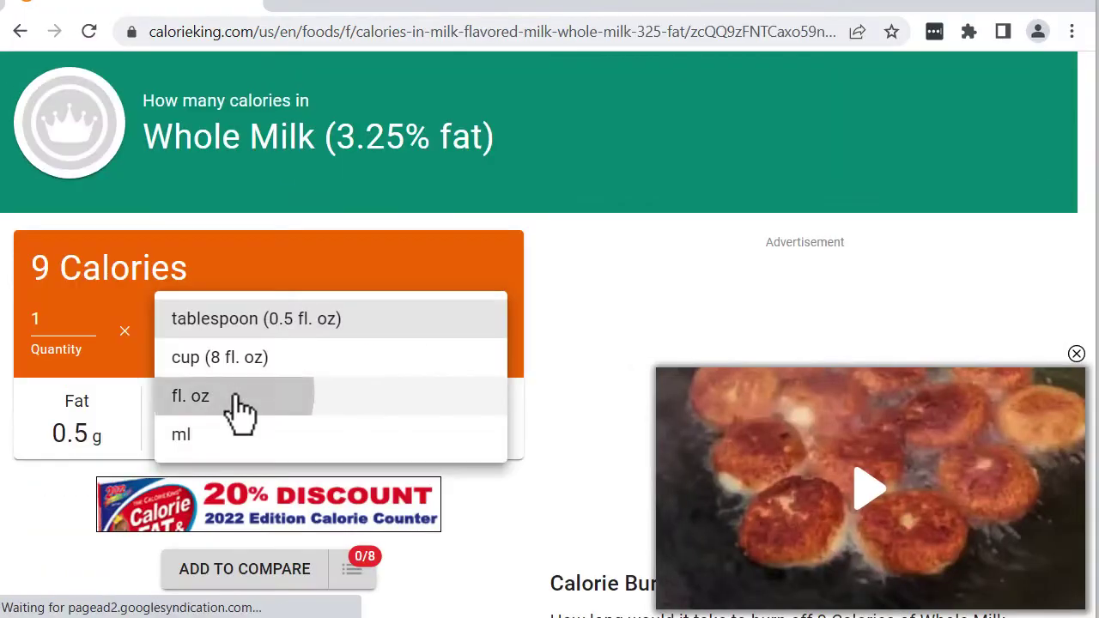
# Step: Switch CalorieKing's milk serving size to fl. oz, showing 18 calories and 1.6 g carbs
pyautogui.click(240, 413)
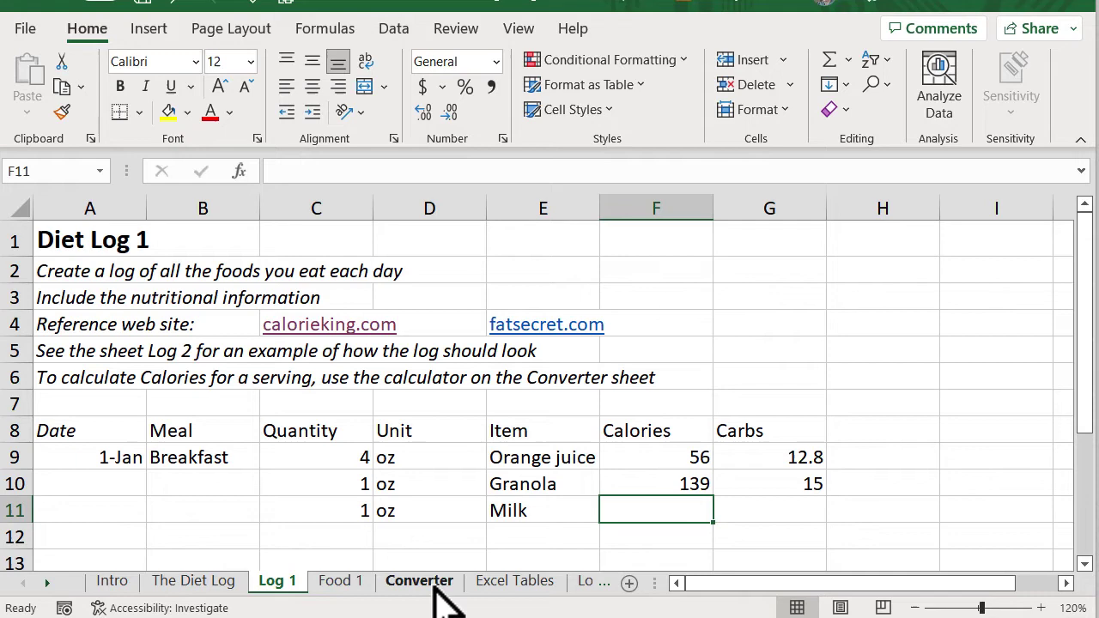
# Step: On Converter, enter 18 calories, 1.6 carbs and 3 units, then copy the 54 and 4.8 results
pyautogui.click(433, 587)
pyautogui.click(341, 432)
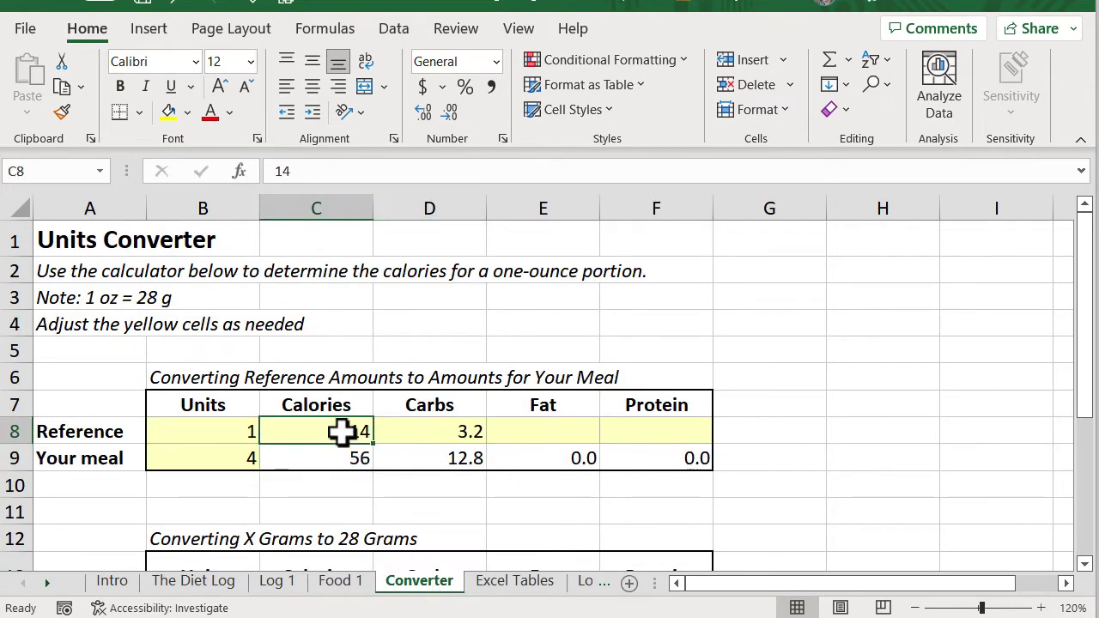
pyautogui.write('18')
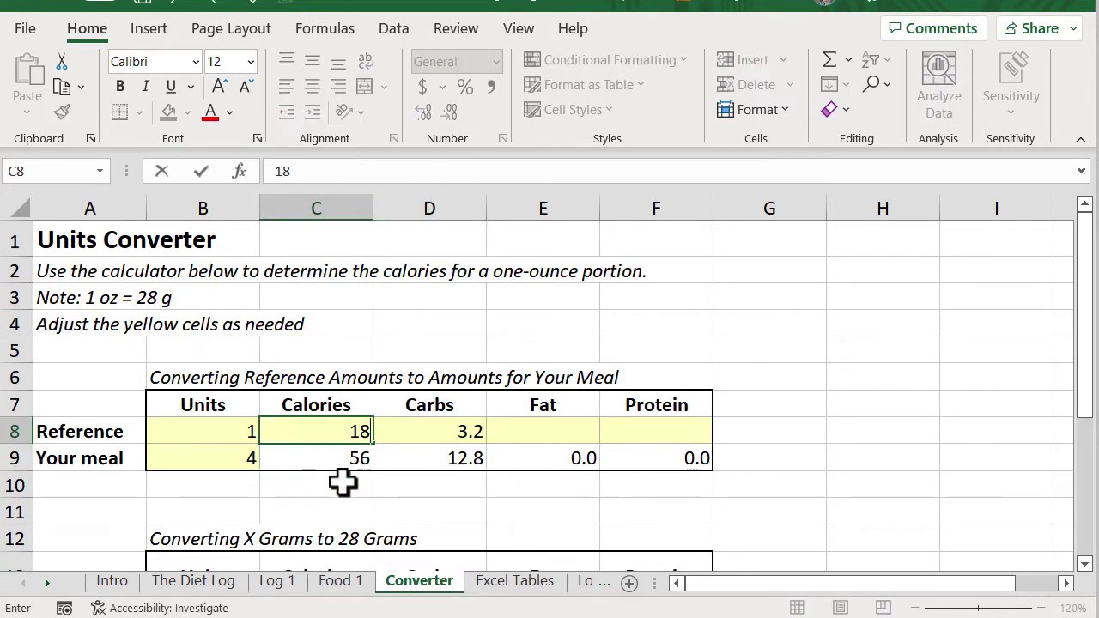
pyautogui.press('Tab')
pyautogui.write('1')
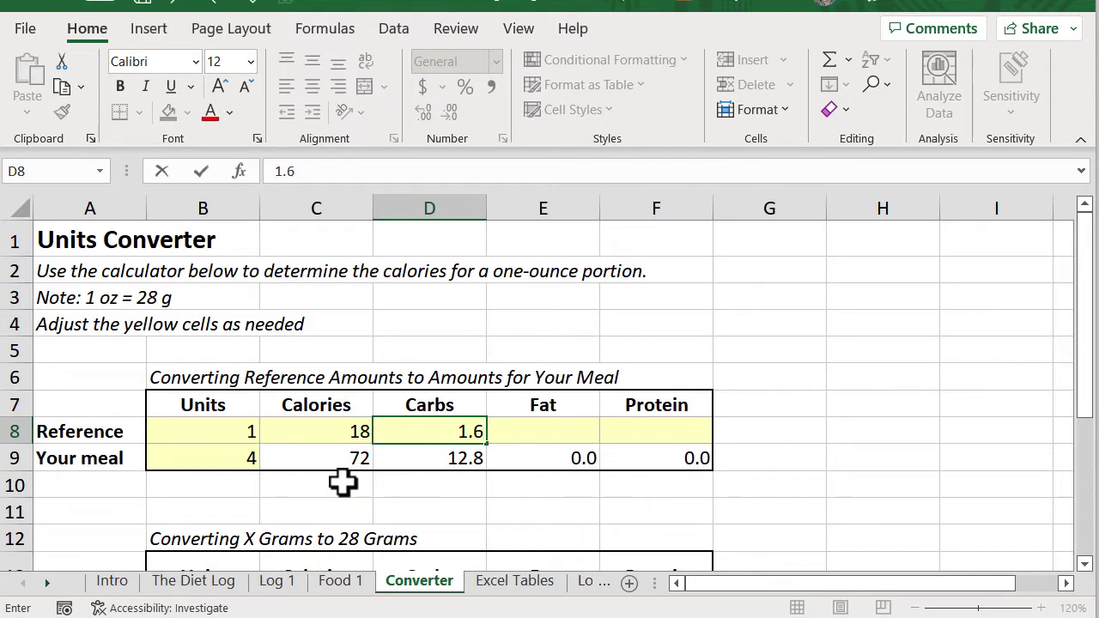
pyautogui.click(225, 462)
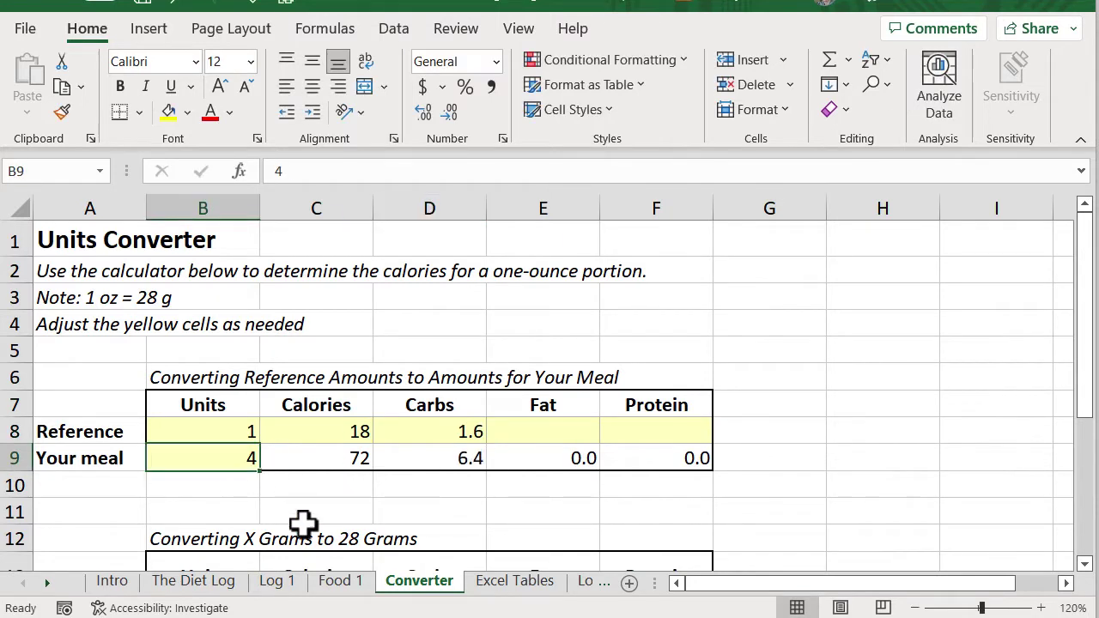
pyautogui.write('3')
pyautogui.press('Return')
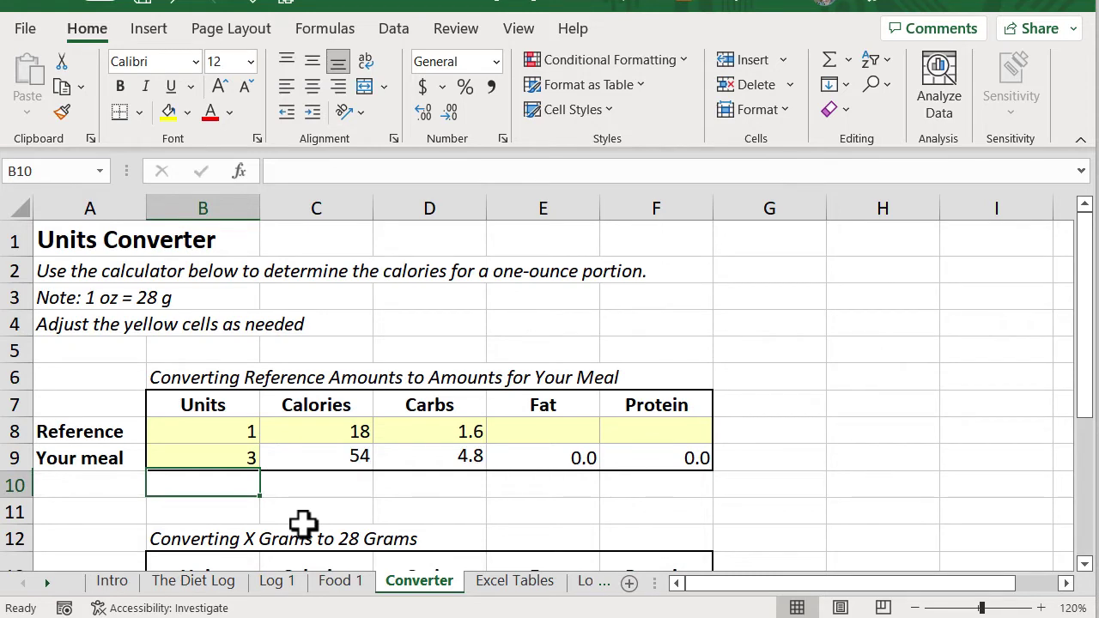
pyautogui.moveTo(309, 458); pyautogui.dragTo(392, 458)
pyautogui.hotkey('ctrl', 'c')
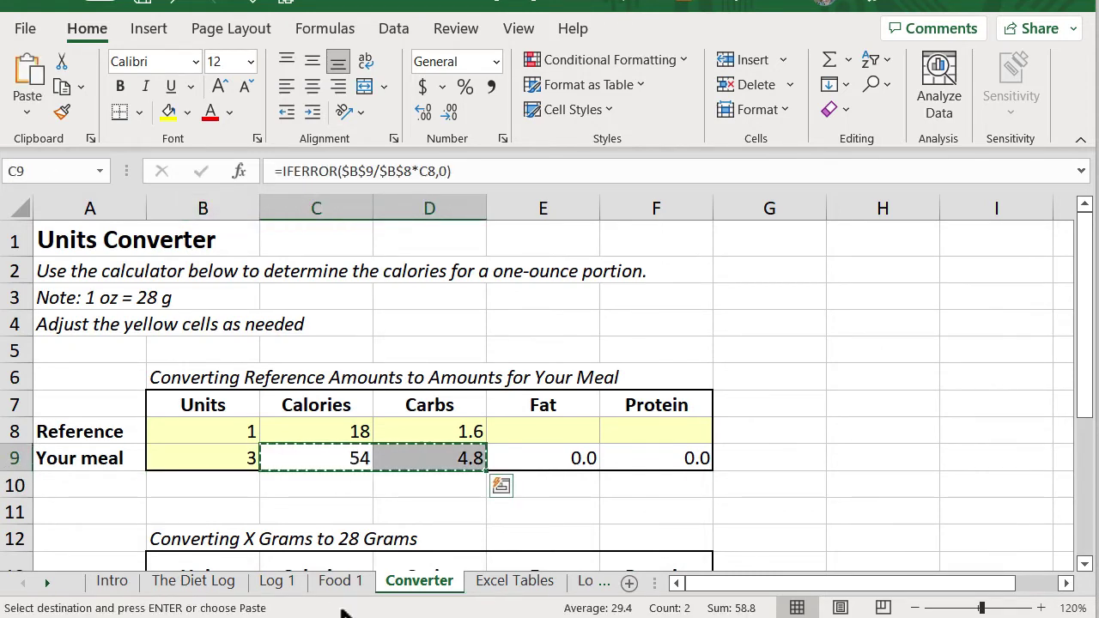
# Step: Paste 54 calories and 4.8 carbs into Log 1's Milk row as values only
pyautogui.click(277, 582)
pyautogui.hotkey('ctrl', 'v')
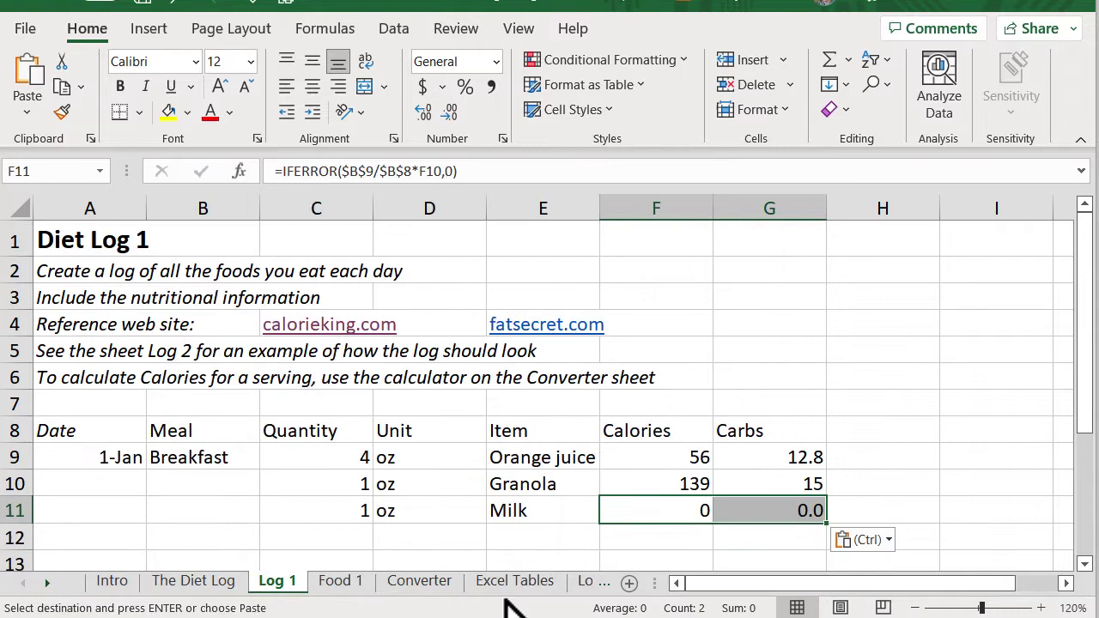
pyautogui.click(878, 539)
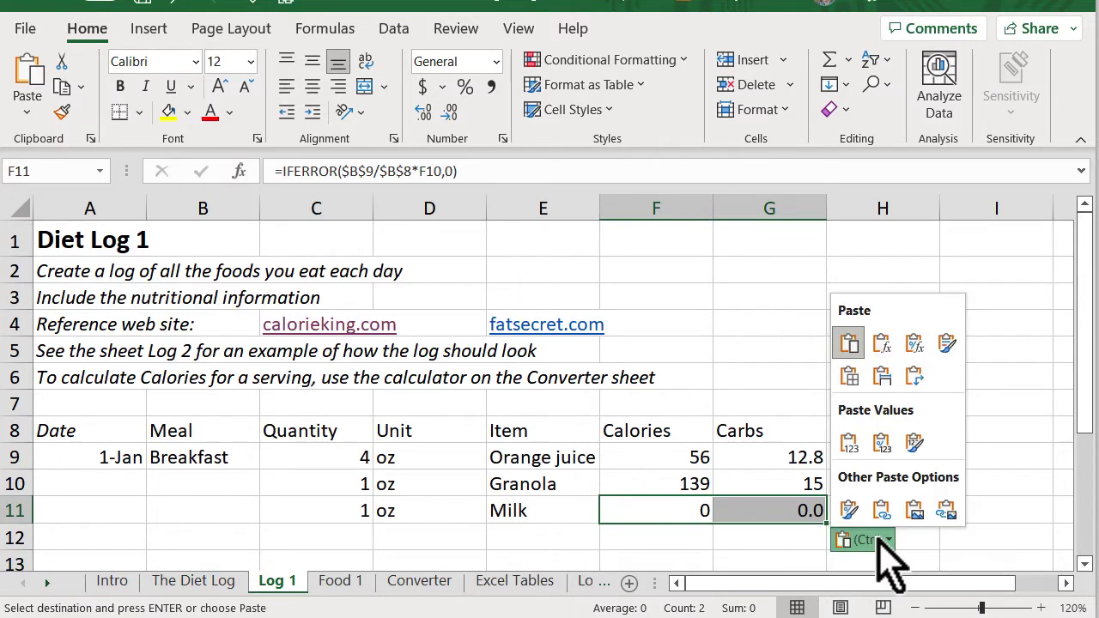
pyautogui.click(850, 442)
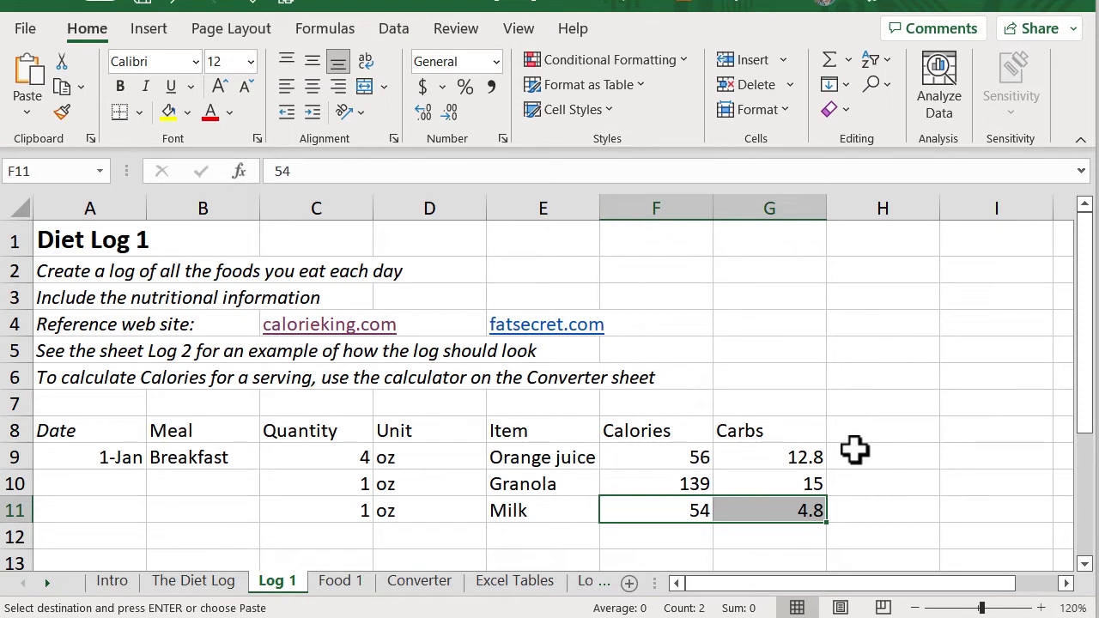
pyautogui.click(98, 433)
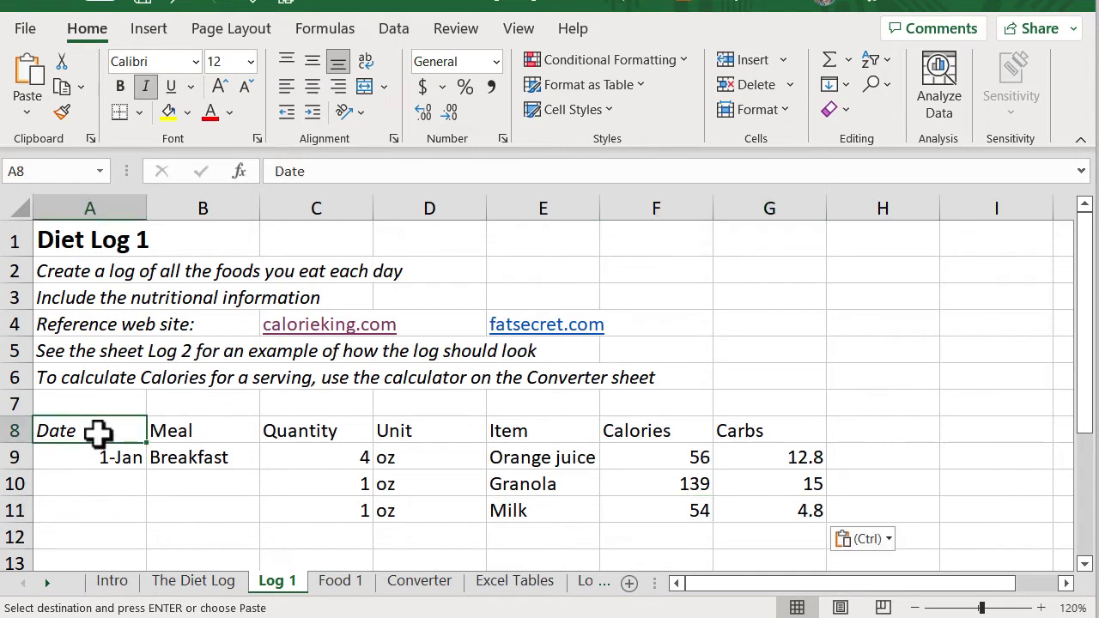
# Step: Copy the 1-Jan date and Breakfast from A9:B9 down through row 11, then view the Auto Fill Options
pyautogui.click(145, 86)
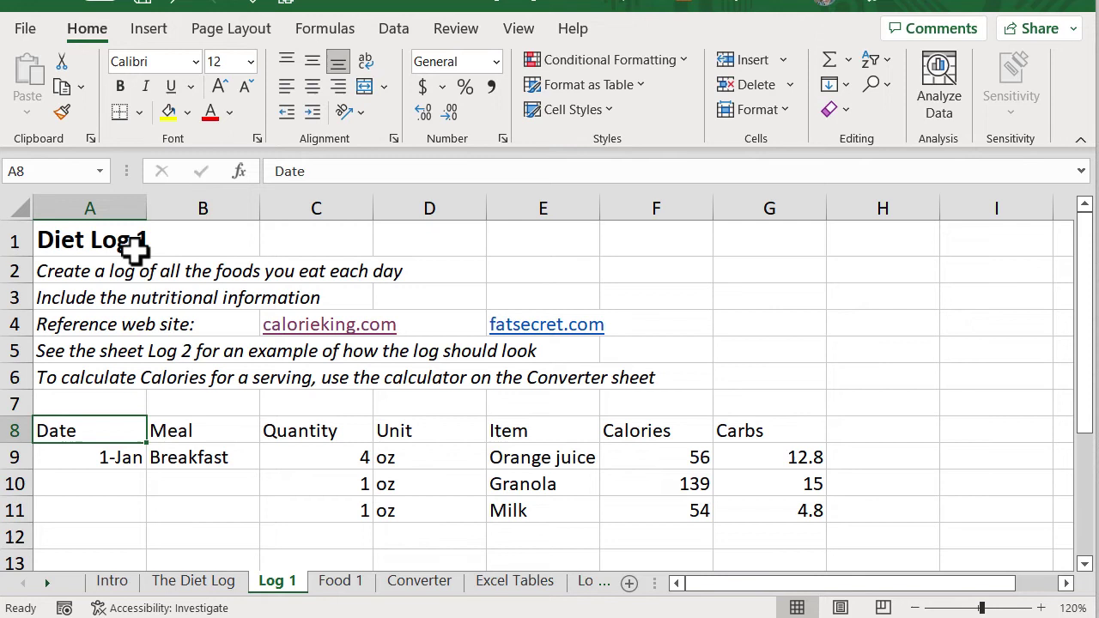
pyautogui.hotkey('ctrl', 'z')
pyautogui.moveTo(101, 456); pyautogui.dragTo(220, 468)
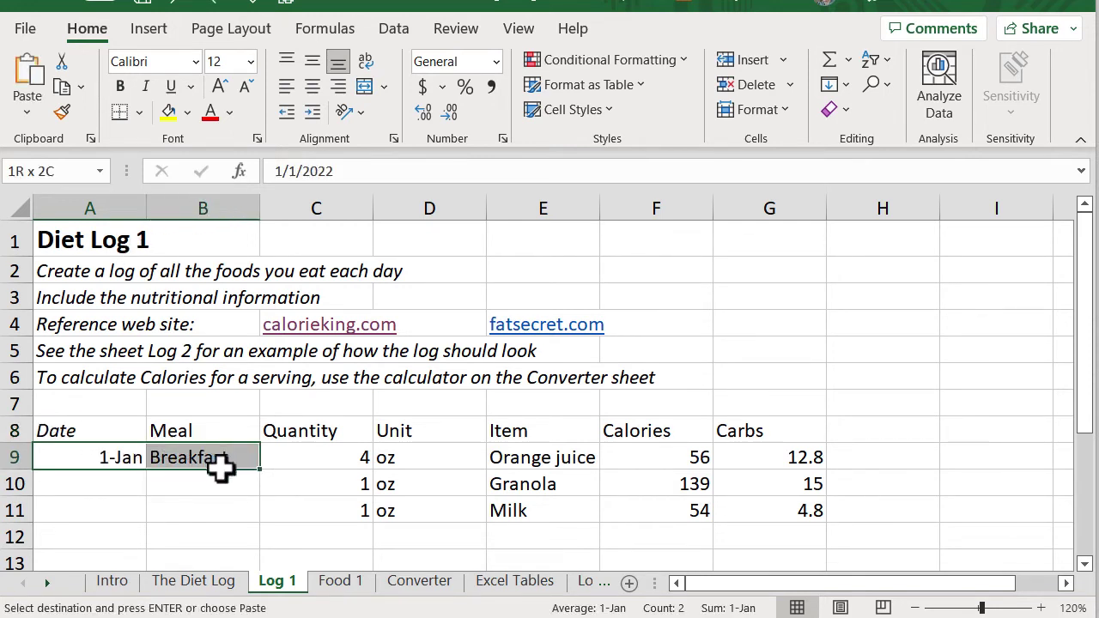
pyautogui.moveTo(221, 468); pyautogui.dragTo(253, 477)
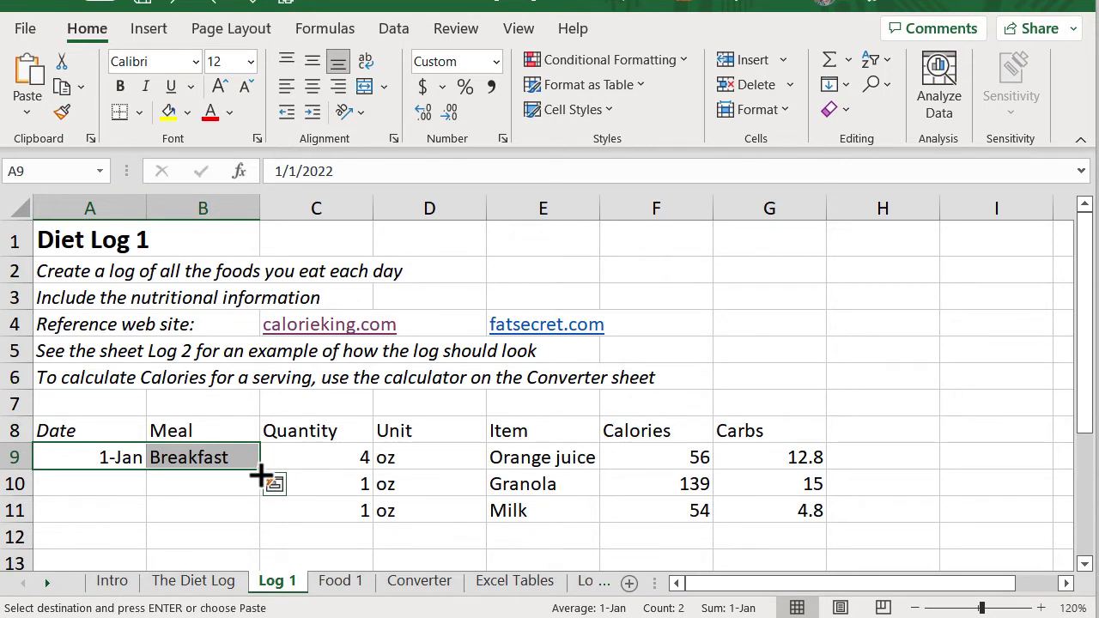
pyautogui.moveTo(261, 475); pyautogui.dragTo(257, 521)
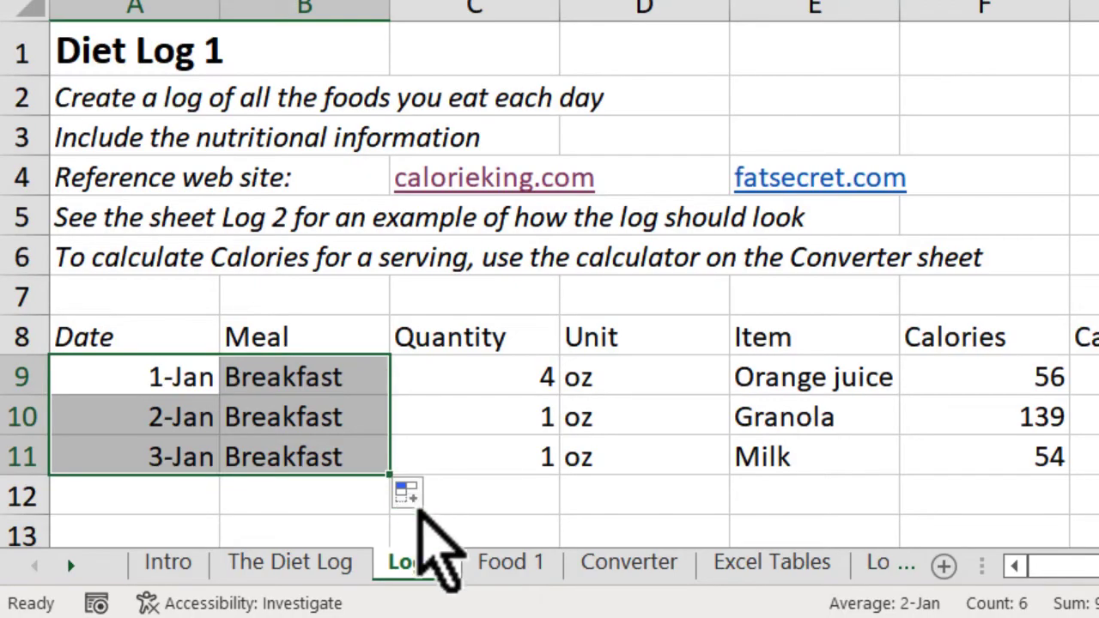
pyautogui.click(419, 498)
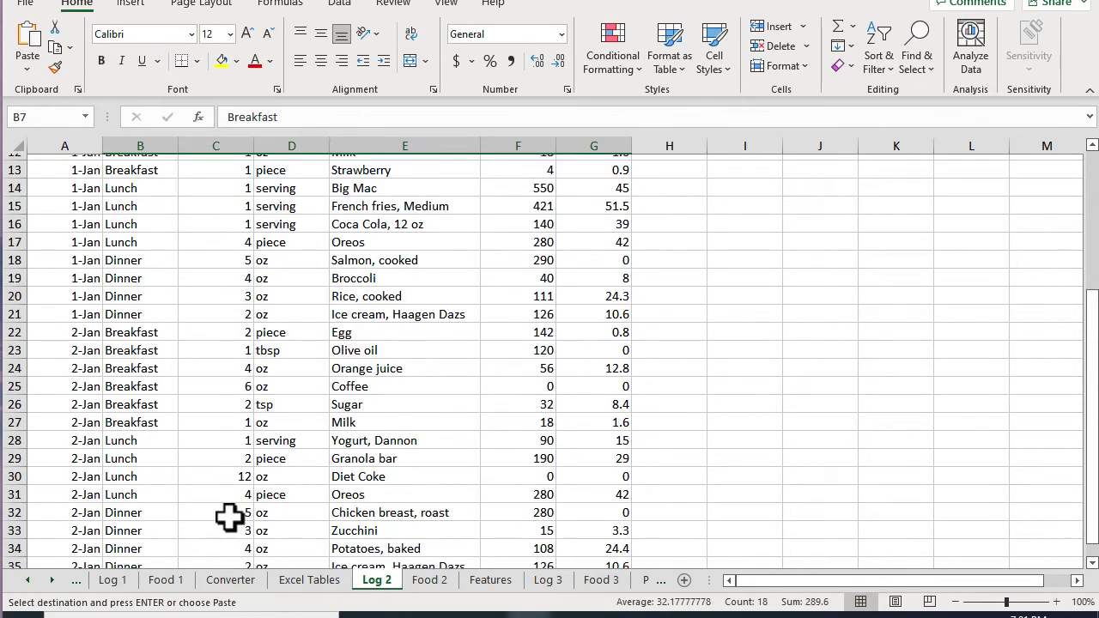
# Step: Paste the orange juice, granola and milk entries into rows 36–38 starting at B36
pyautogui.click(127, 478)
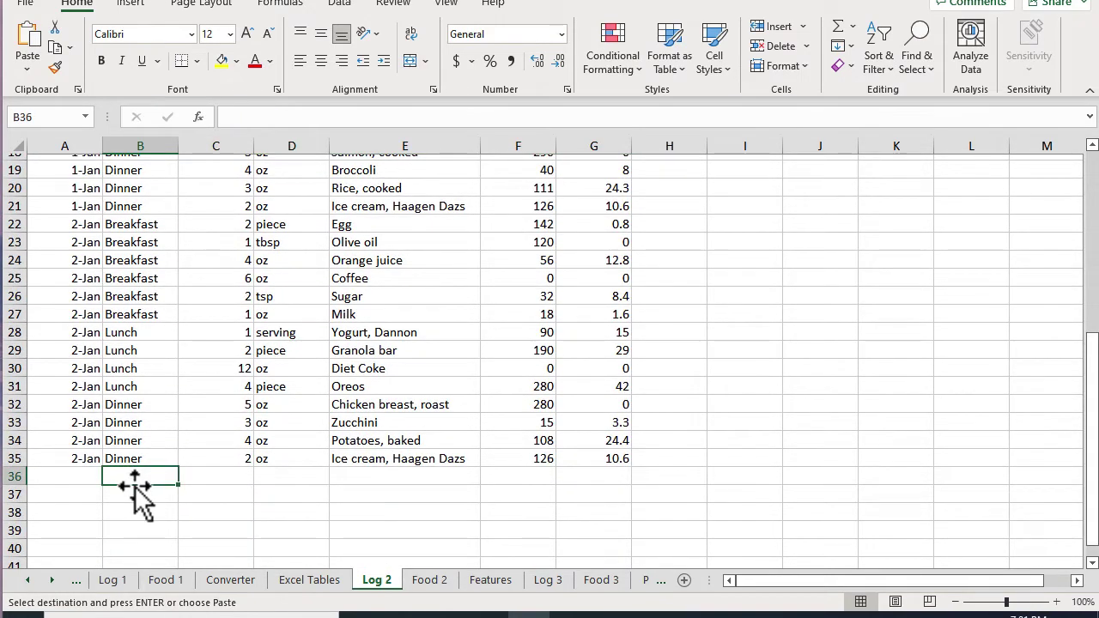
pyautogui.hotkey('ctrl', 'v')
pyautogui.click(147, 536)
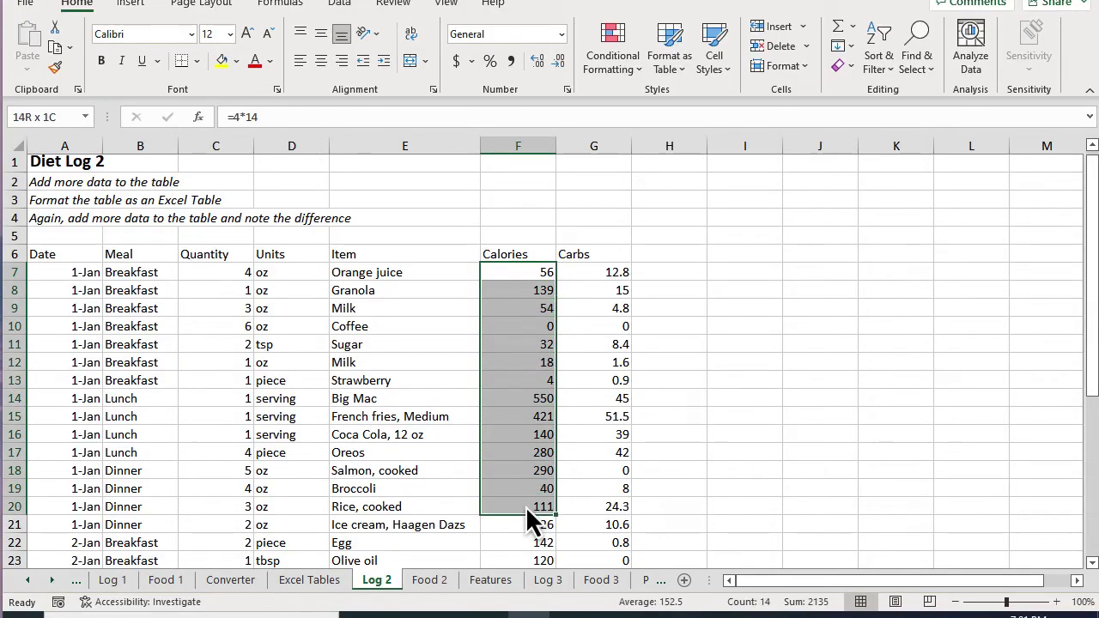
# Step: Read the status bar Sums for 1-Jan: 2261 calories in F7:F21 and 263.9 carbs in G7:G21
pyautogui.moveTo(524, 521); pyautogui.dragTo(524, 521)
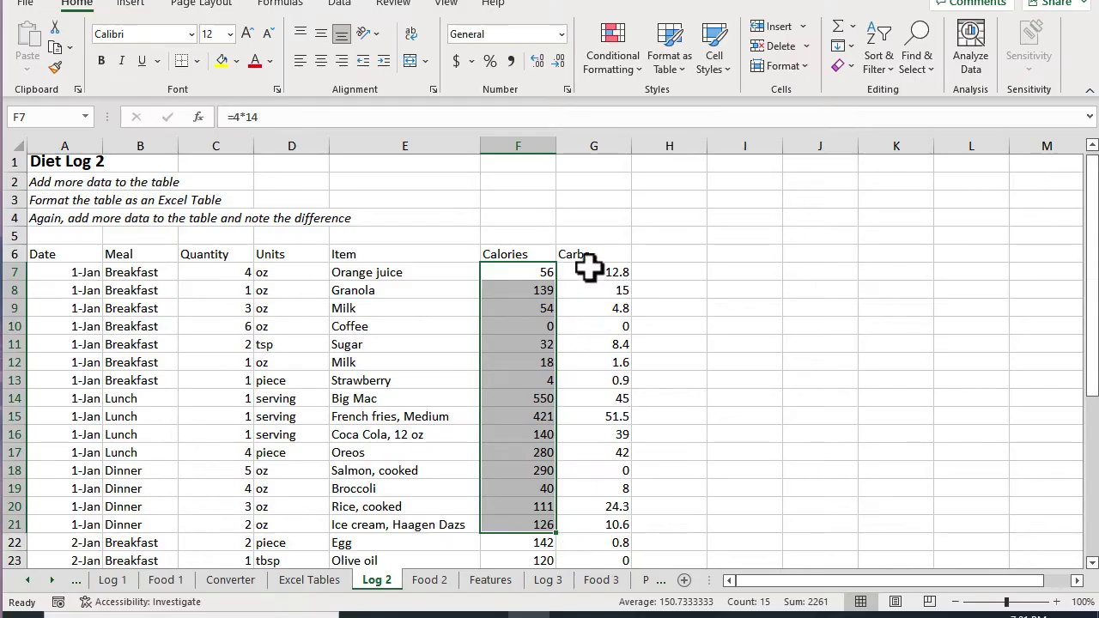
pyautogui.moveTo(589, 272); pyautogui.dragTo(616, 535)
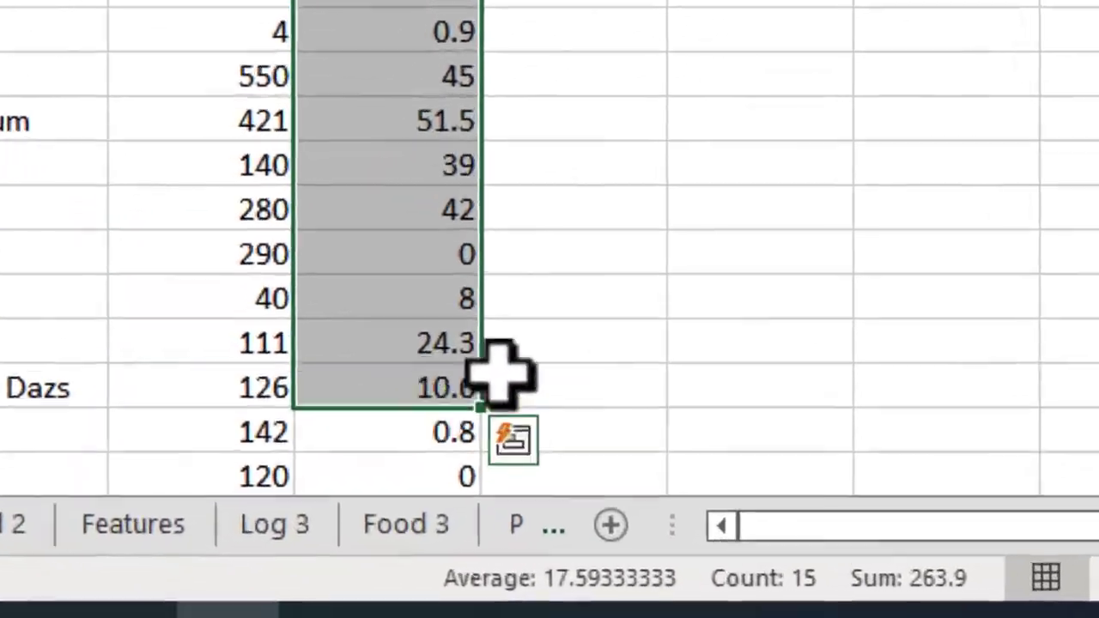